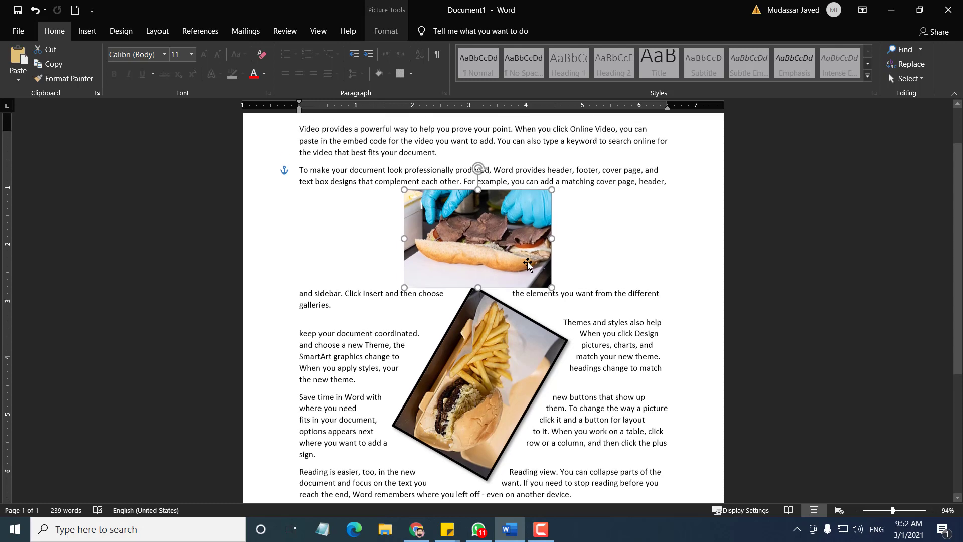
- Delete the sandwich picture and the rotated burger-and-fries picture from the document, leaving only the text
{"action": "left_click_drag", "start_coordinate": [492, 425], "coordinate": [496, 385]}
{"action": "left_click", "coordinate": [606, 284]}
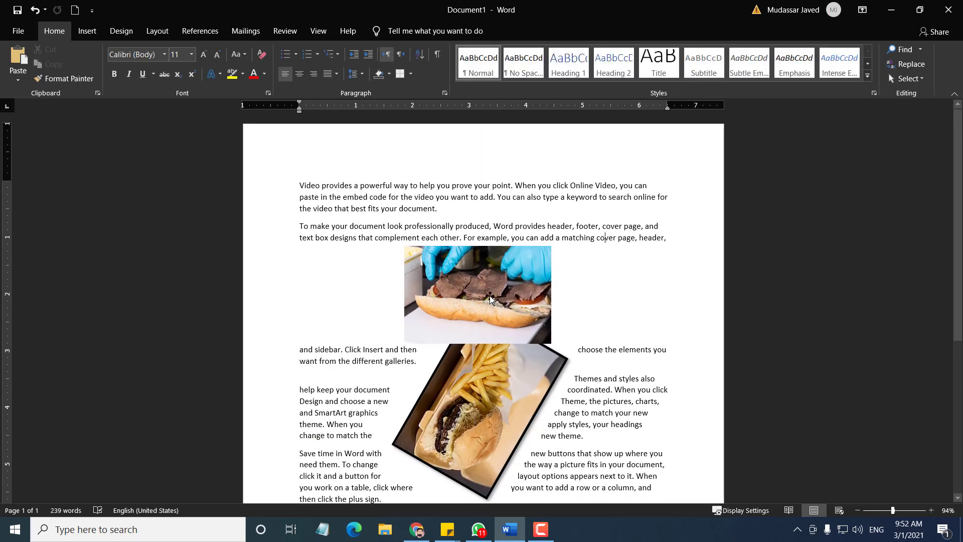
{"action": "left_click", "coordinate": [489, 284]}
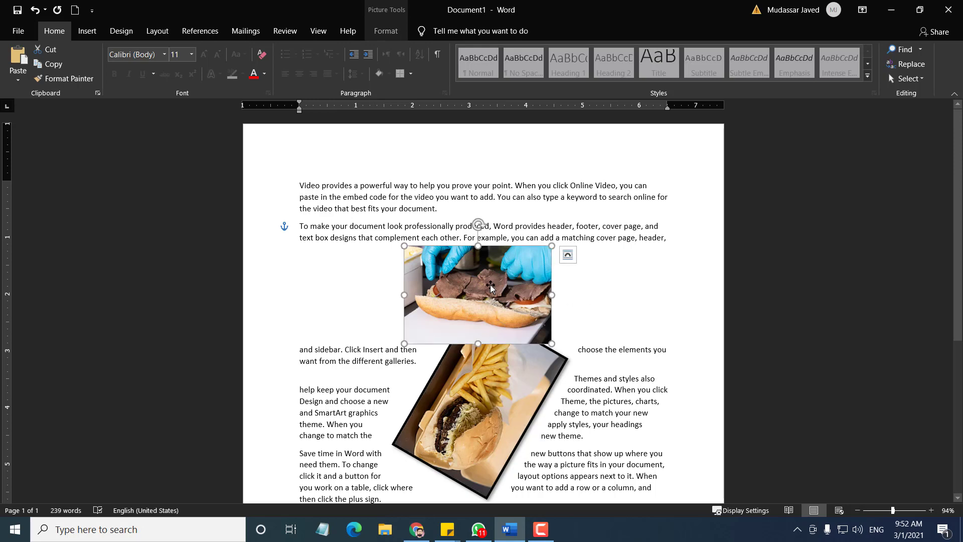
{"action": "key", "text": "Delete"}
{"action": "left_click", "coordinate": [481, 364]}
{"action": "key", "text": "Delete"}
{"action": "left_click", "coordinate": [434, 307]}
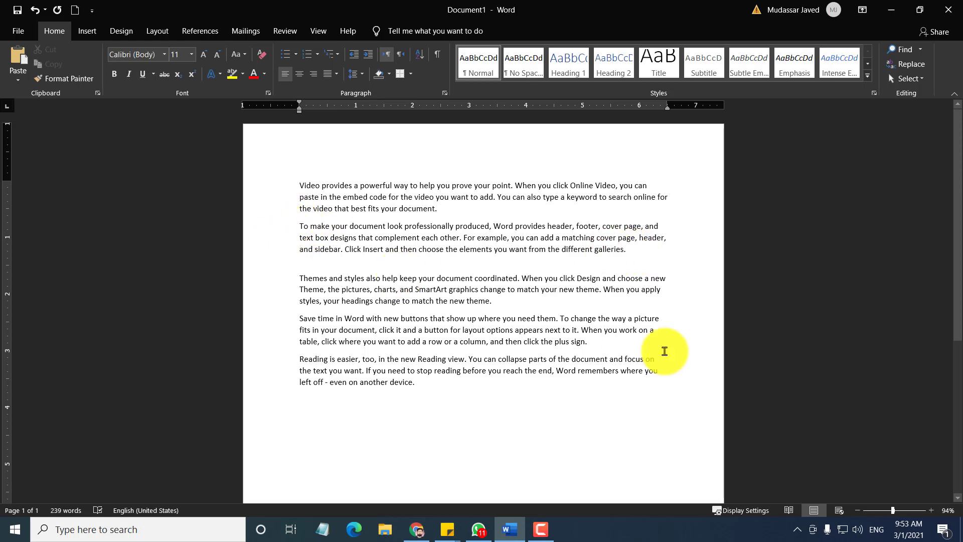
{"action": "left_click", "coordinate": [900, 508]}
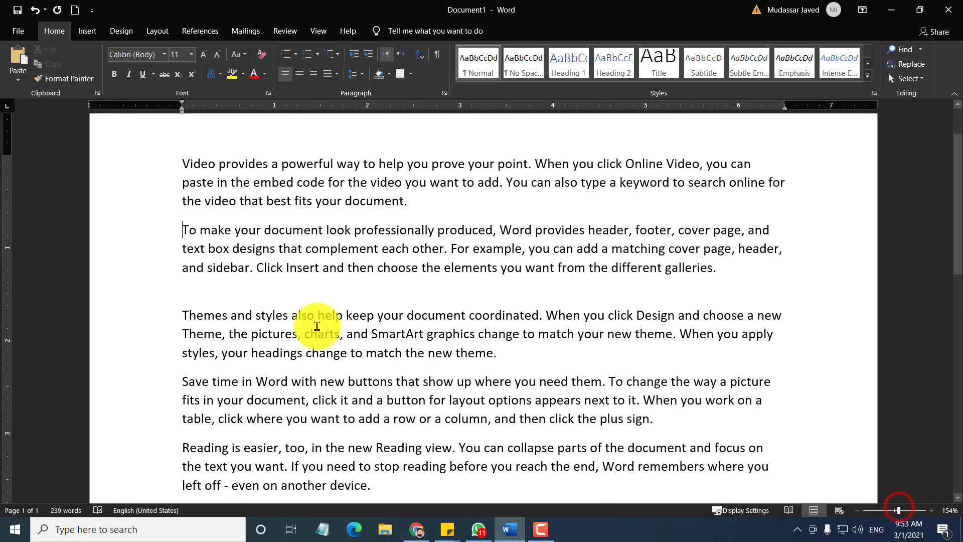
{"action": "left_click", "coordinate": [182, 229]}
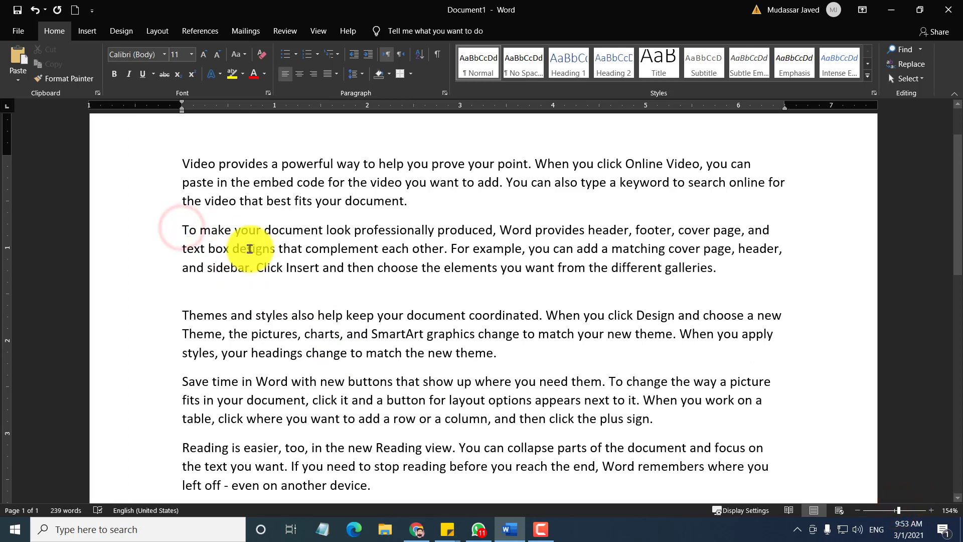
{"action": "left_click", "coordinate": [90, 32]}
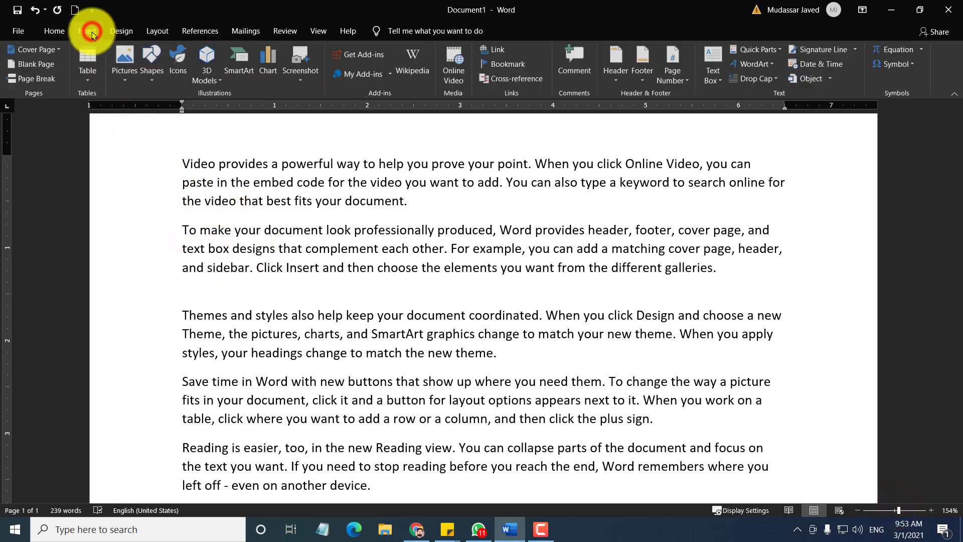
{"action": "left_click", "coordinate": [124, 74]}
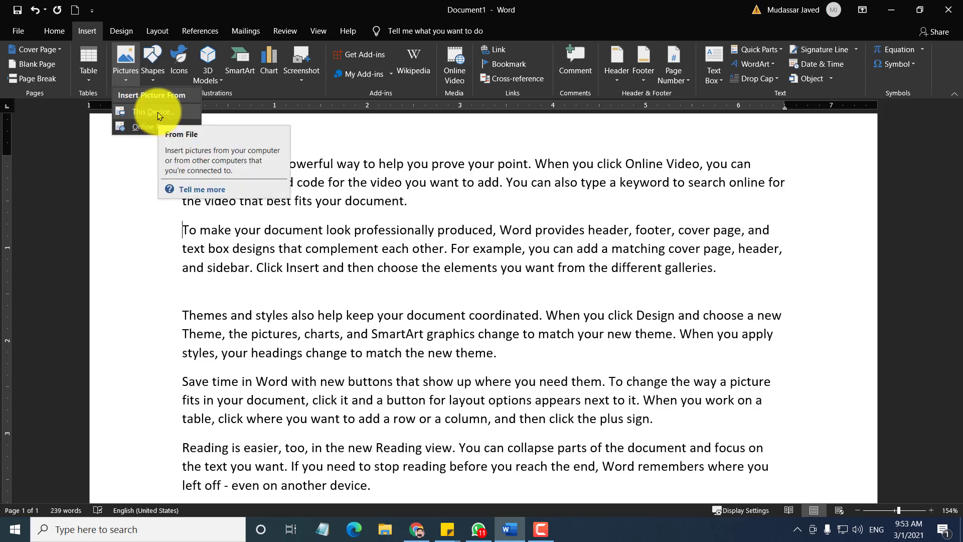
{"action": "left_click", "coordinate": [158, 113]}
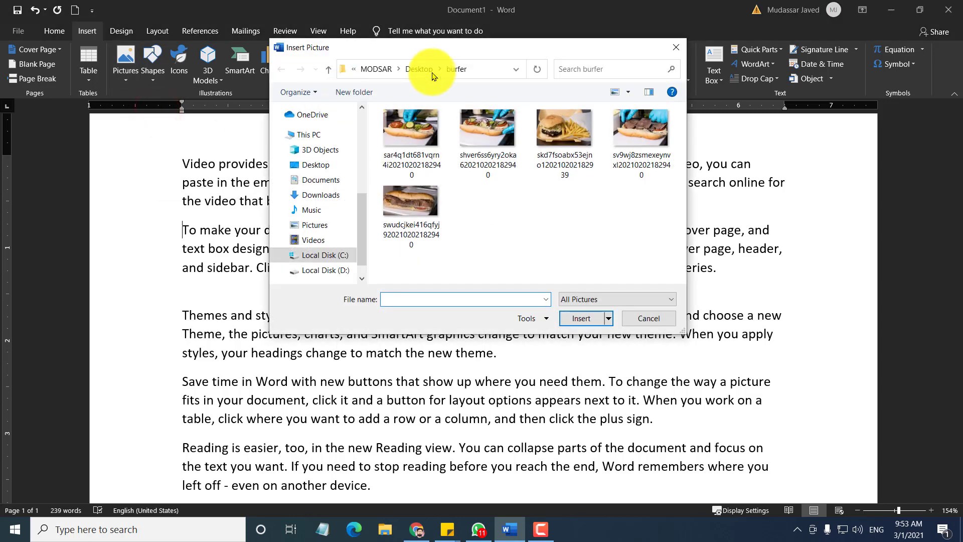
{"action": "left_click_drag", "start_coordinate": [423, 52], "coordinate": [356, 96]}
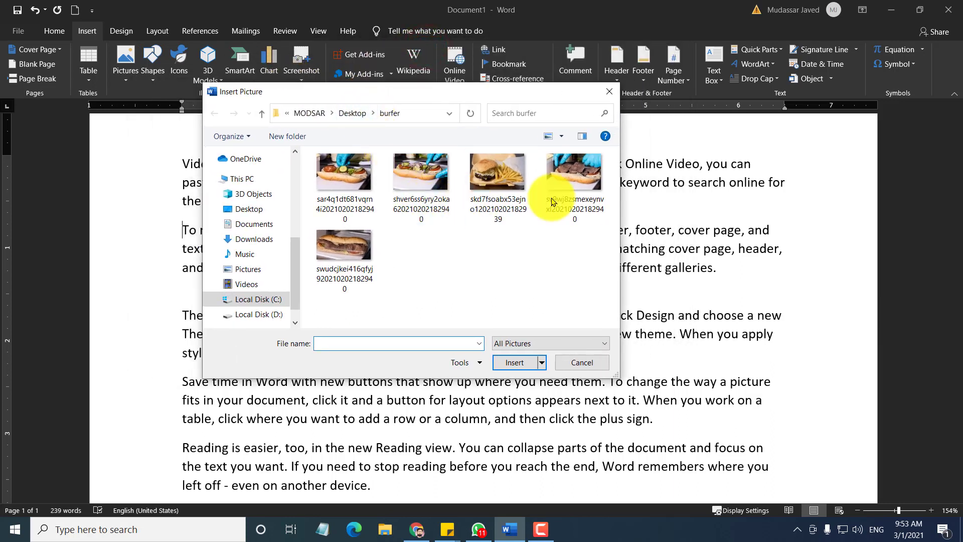
{"action": "left_click", "coordinate": [496, 187]}
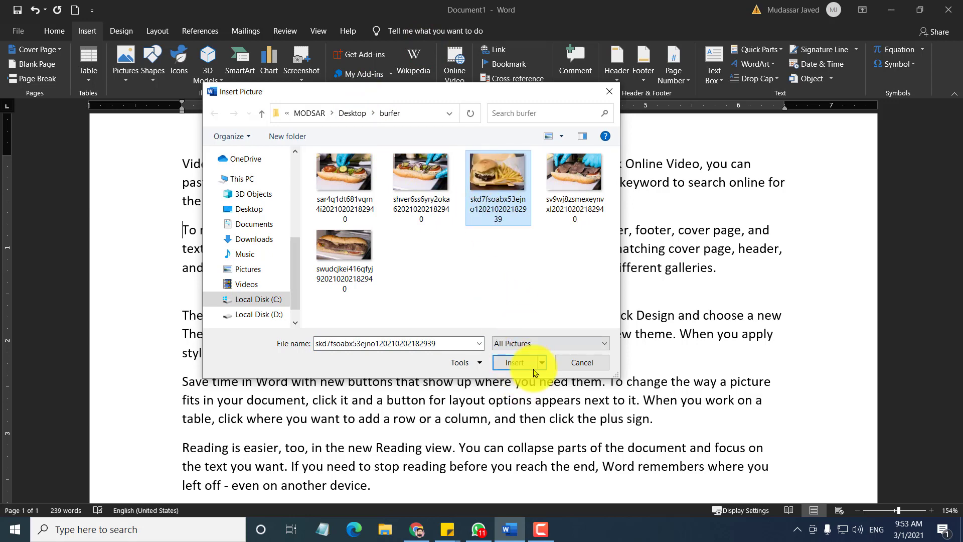
{"action": "left_click", "coordinate": [516, 364]}
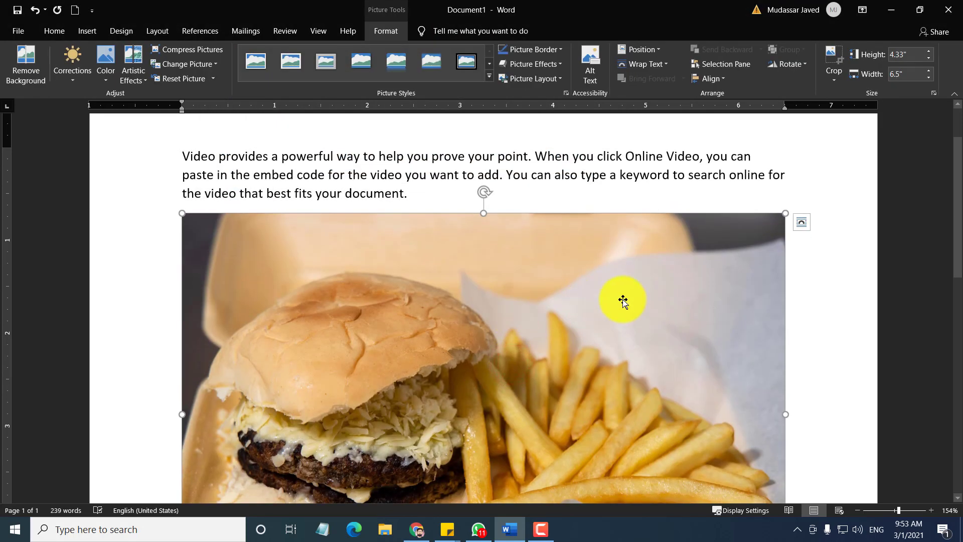
- Shrink the inserted picture proportionally to about 1.78" high and 2.67" wide
{"action": "left_click", "coordinate": [888, 510]}
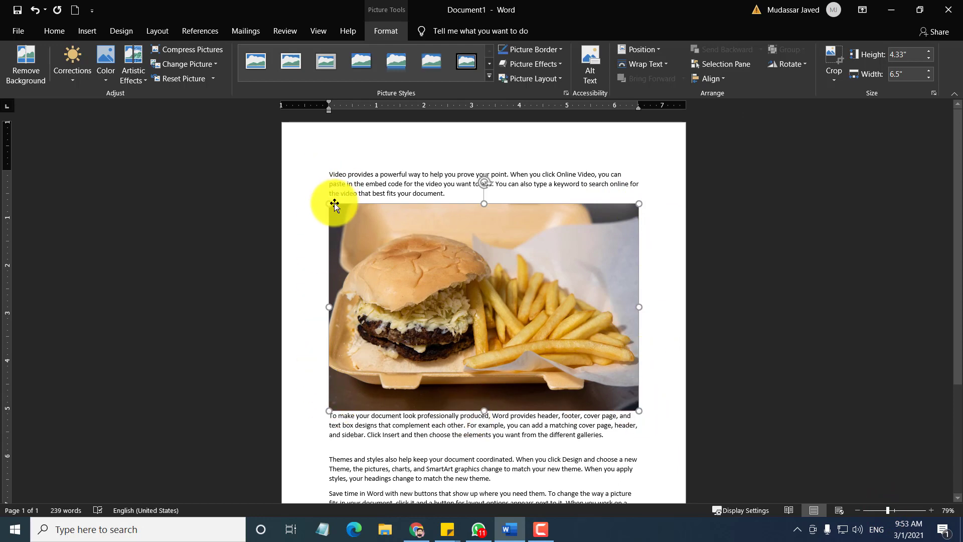
{"action": "left_click_drag", "start_coordinate": [329, 203], "coordinate": [510, 340]}
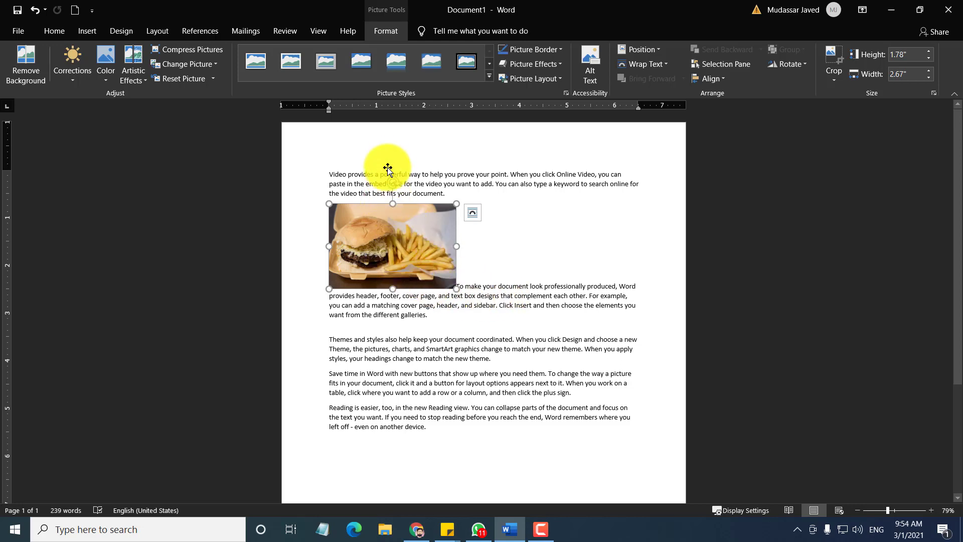
{"action": "left_click", "coordinate": [384, 32]}
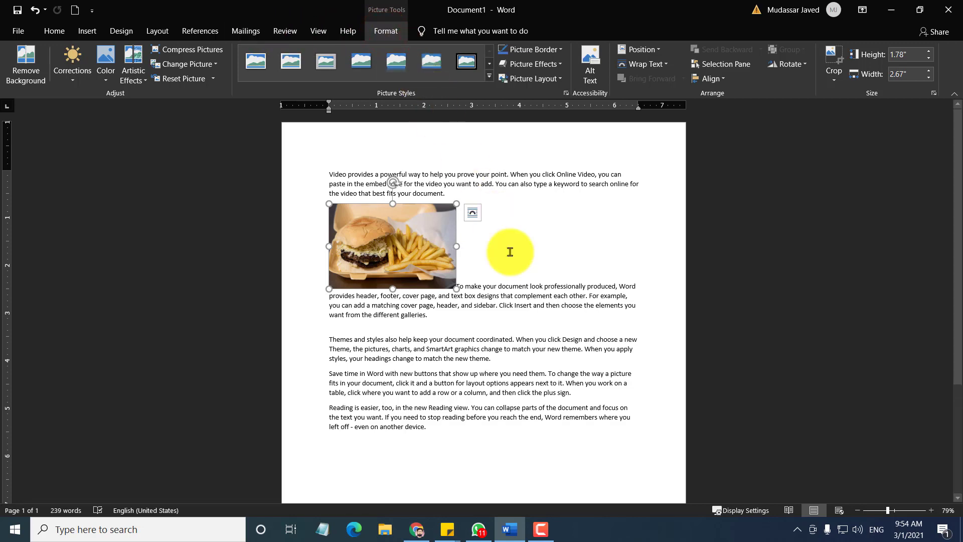
{"action": "left_click", "coordinate": [516, 292]}
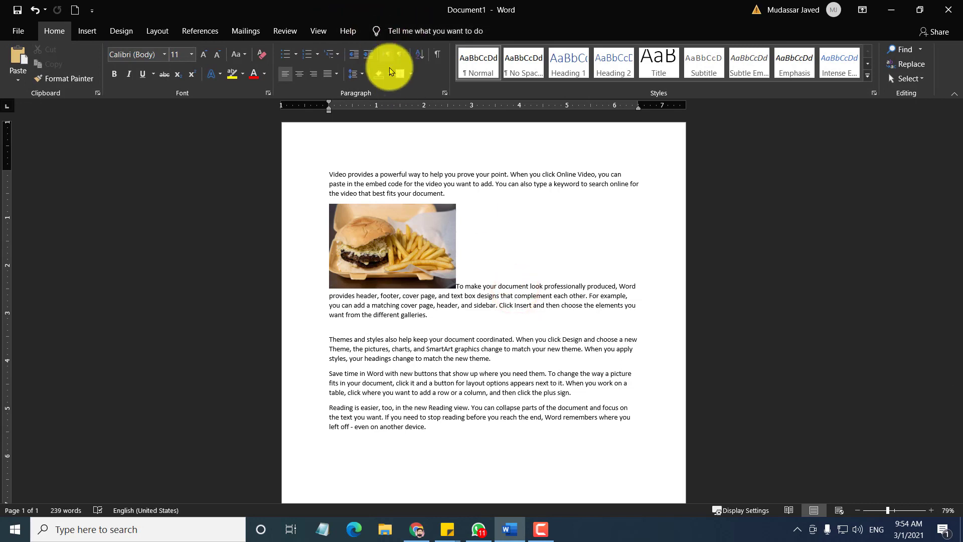
- Apply the strongest sharpening correction preset to the burger picture
{"action": "left_click", "coordinate": [406, 239]}
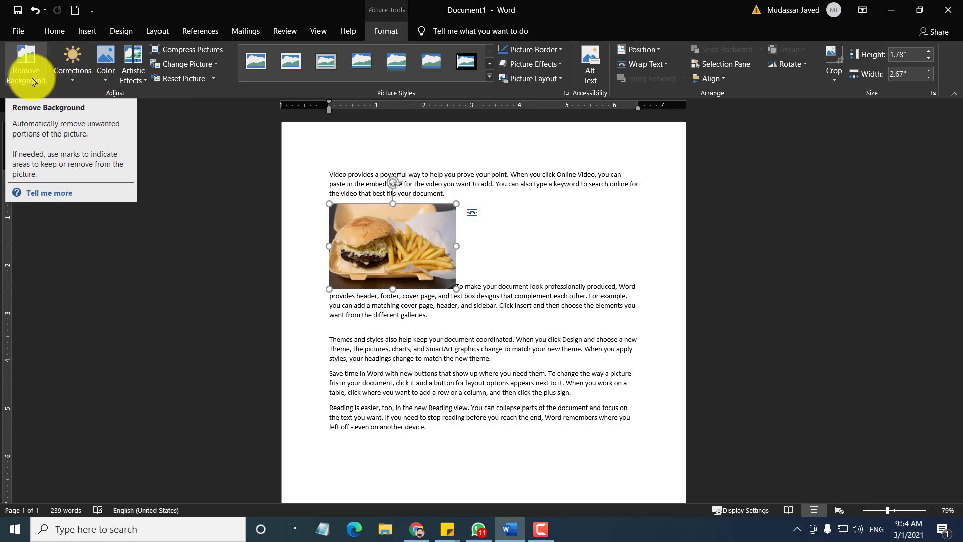
{"action": "left_click", "coordinate": [71, 75]}
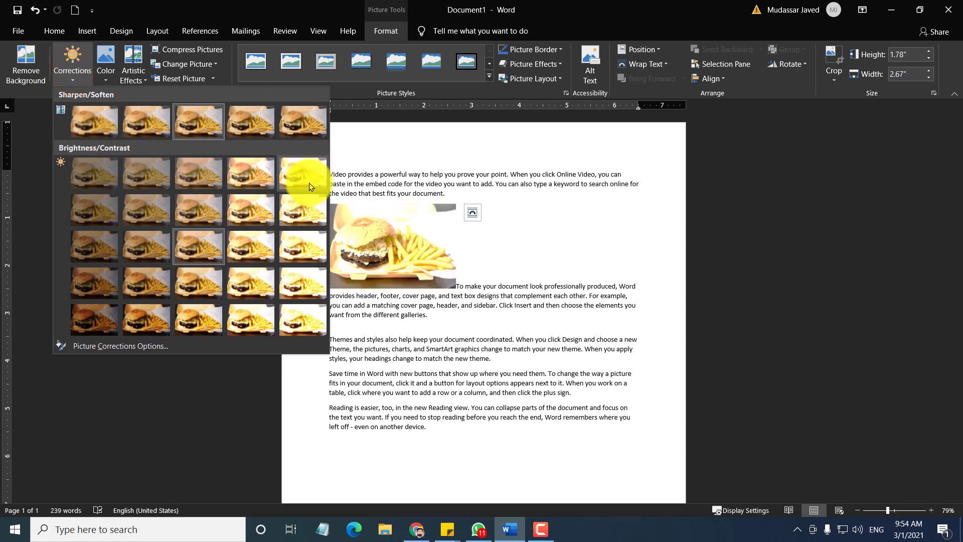
{"action": "left_click", "coordinate": [301, 119]}
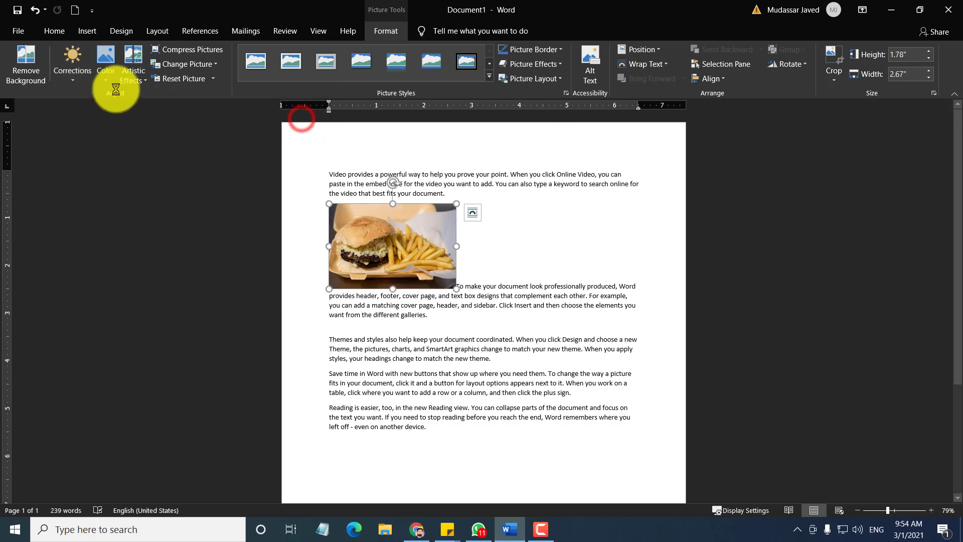
- Try recoloring the picture with the darkest black-and-white variation and with the first light gray variation
{"action": "left_click", "coordinate": [105, 65]}
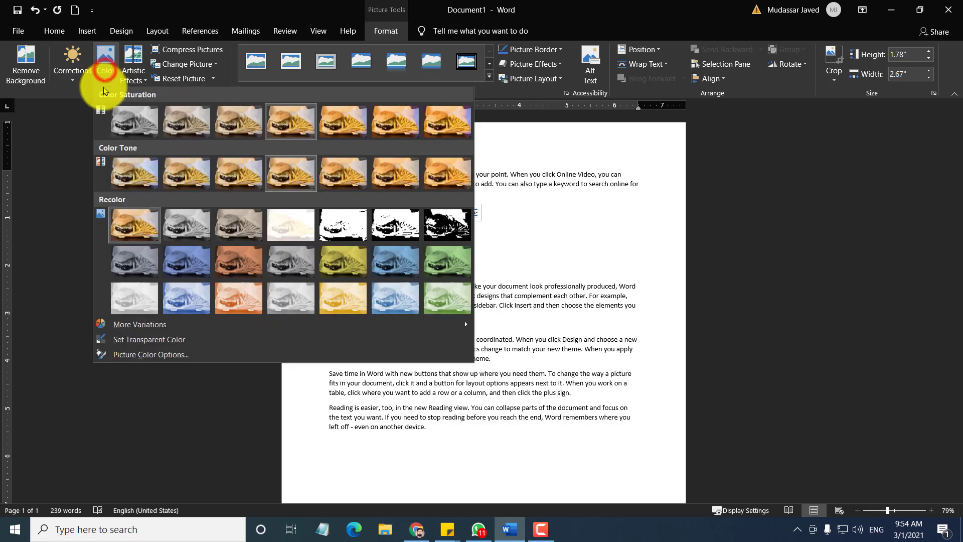
{"action": "left_click", "coordinate": [453, 219]}
{"action": "left_click", "coordinate": [103, 75]}
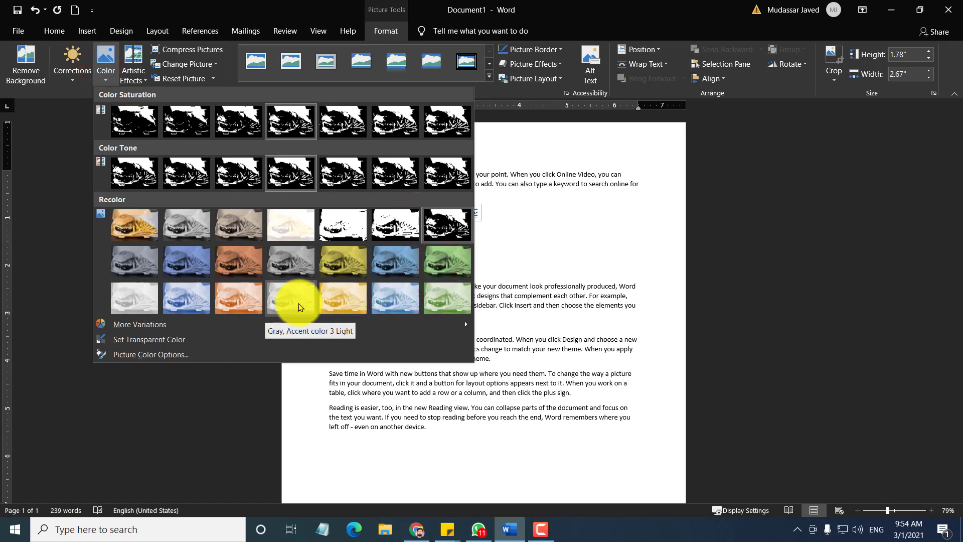
{"action": "left_click", "coordinate": [125, 303]}
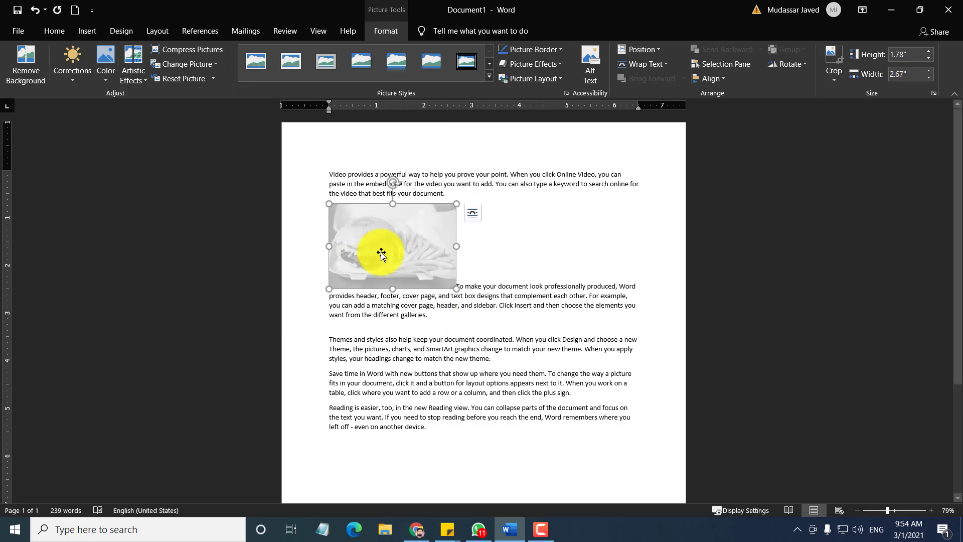
- Undo both recolor changes on the burger picture
{"action": "left_click", "coordinate": [73, 68]}
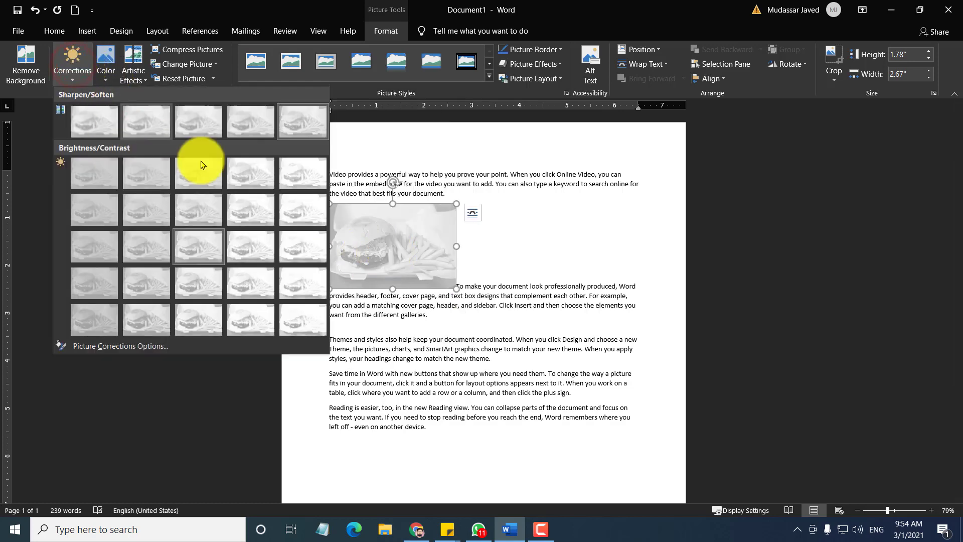
{"action": "left_click", "coordinate": [444, 262]}
{"action": "key", "text": "ctrl+z"}
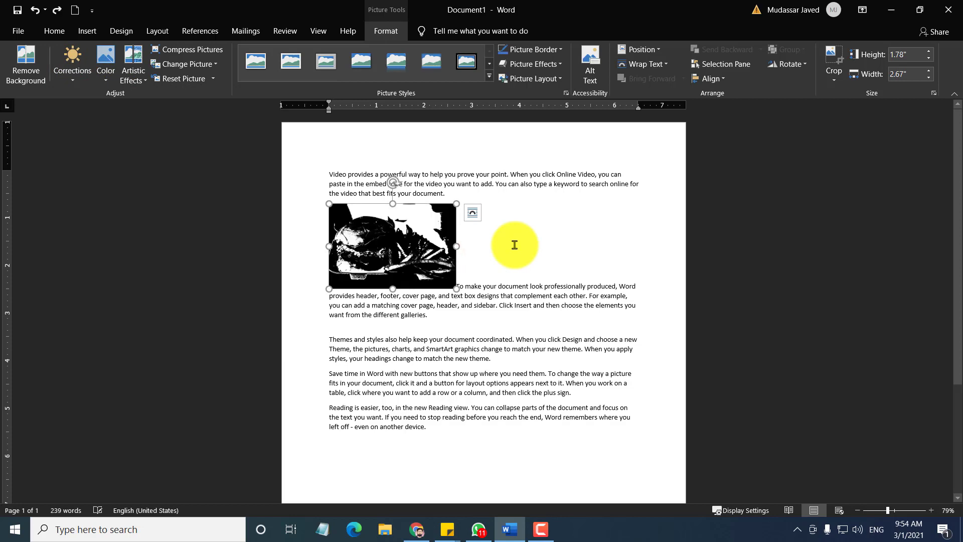
{"action": "key", "text": "ctrl+z"}
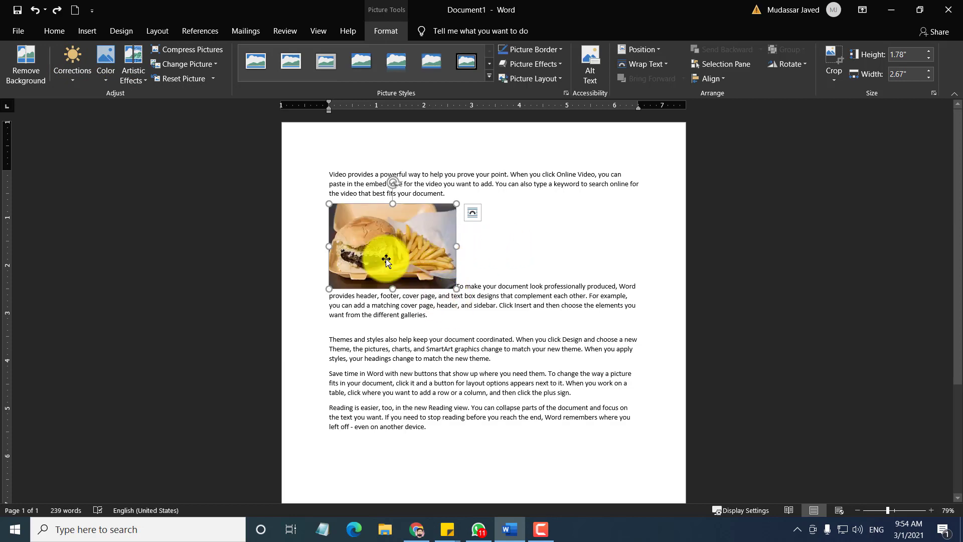
- Apply the picture style with a thick white frame and a soft shadow to the burger picture
{"action": "left_click", "coordinate": [134, 75]}
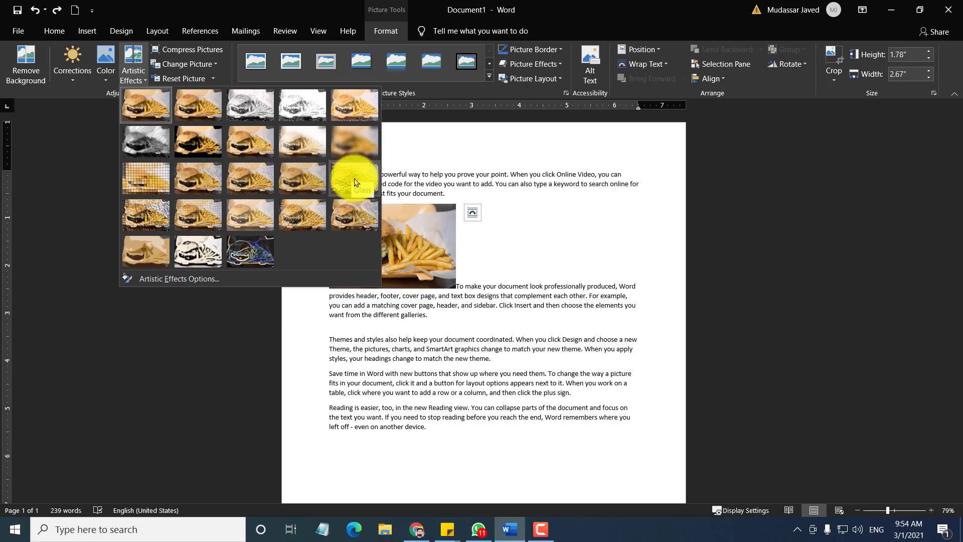
{"action": "left_click", "coordinate": [480, 186]}
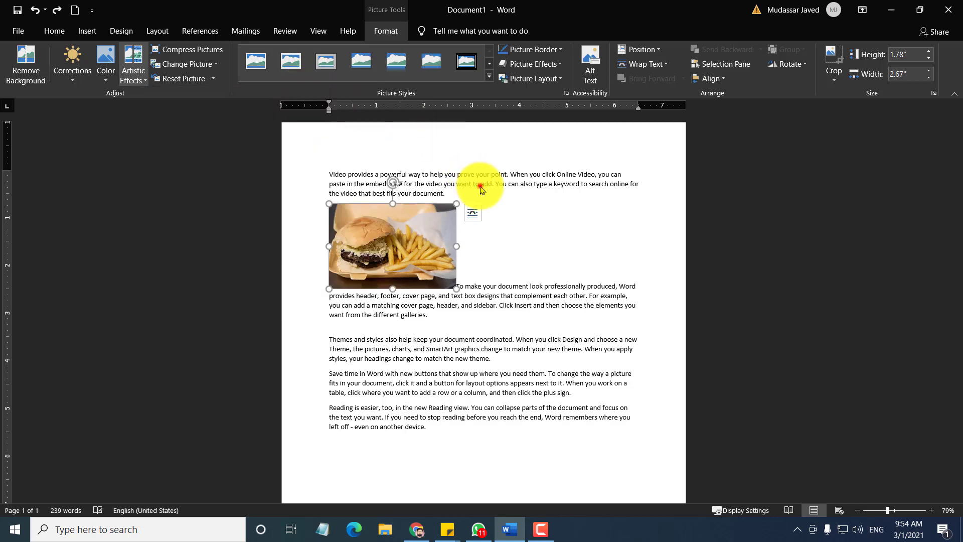
{"action": "left_click", "coordinate": [488, 78]}
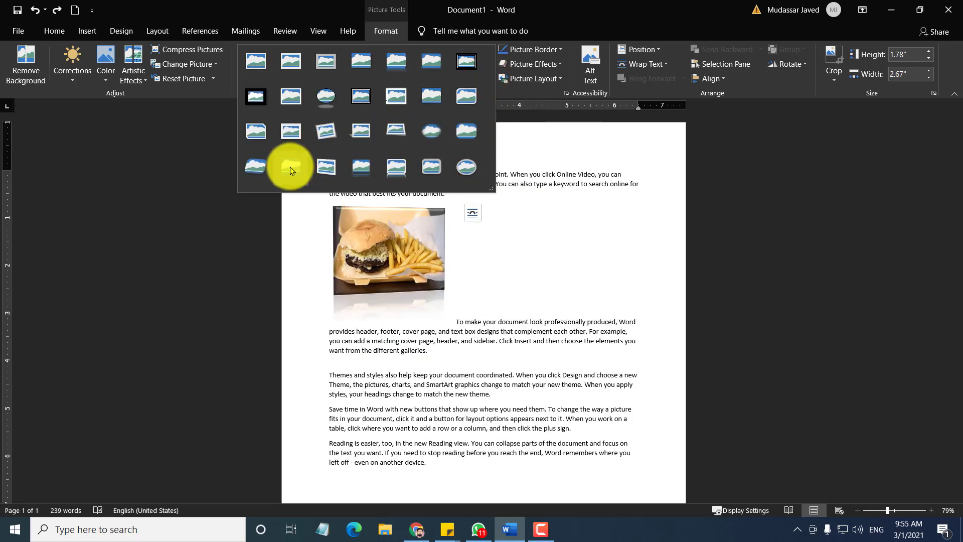
{"action": "left_click", "coordinate": [287, 133]}
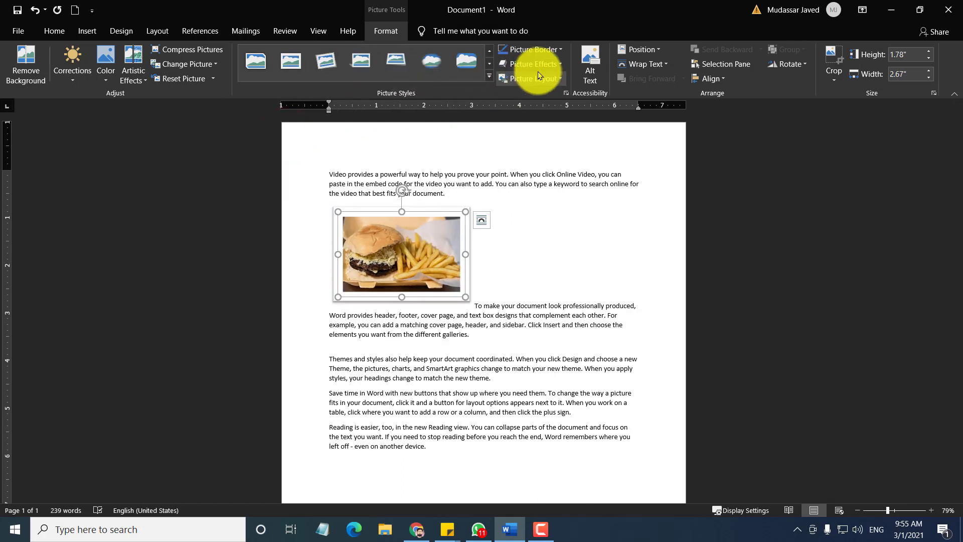
- Color the picture border standard green and try the 50 Point soft edge variation on the picture
{"action": "left_click", "coordinate": [563, 50]}
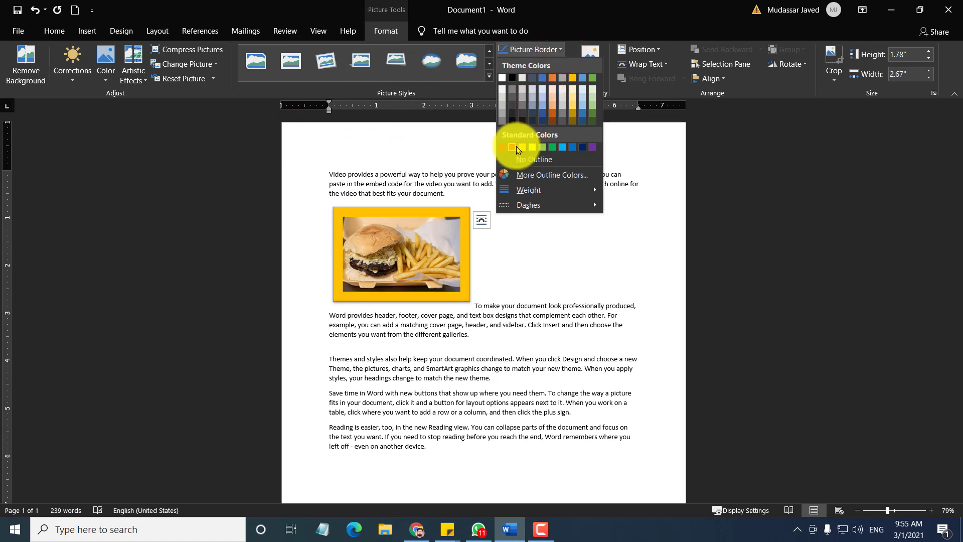
{"action": "left_click", "coordinate": [554, 147]}
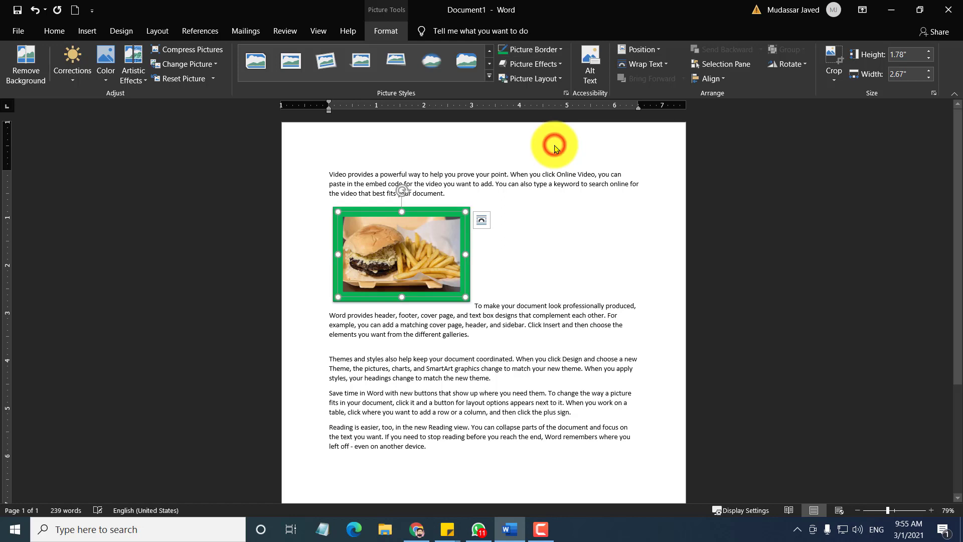
{"action": "left_click", "coordinate": [552, 64]}
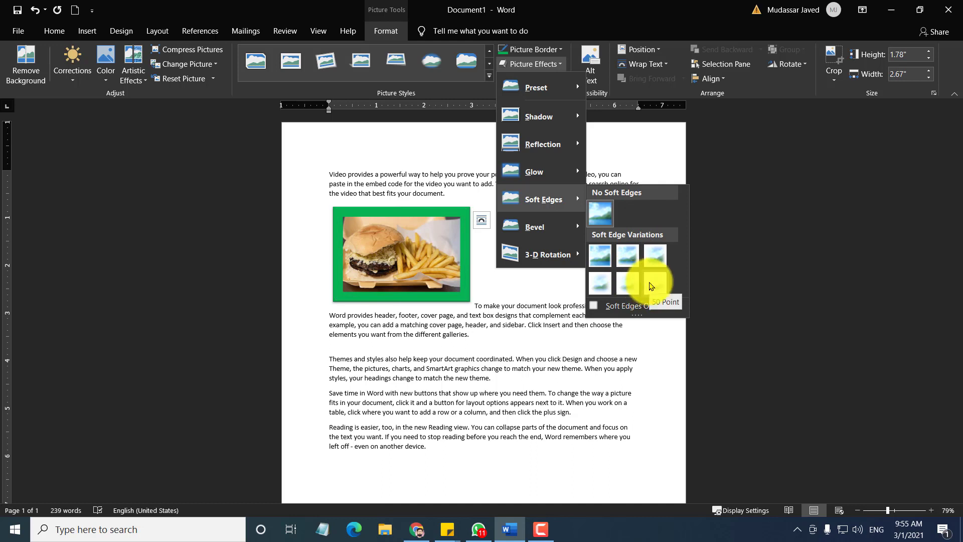
{"action": "left_click", "coordinate": [651, 285]}
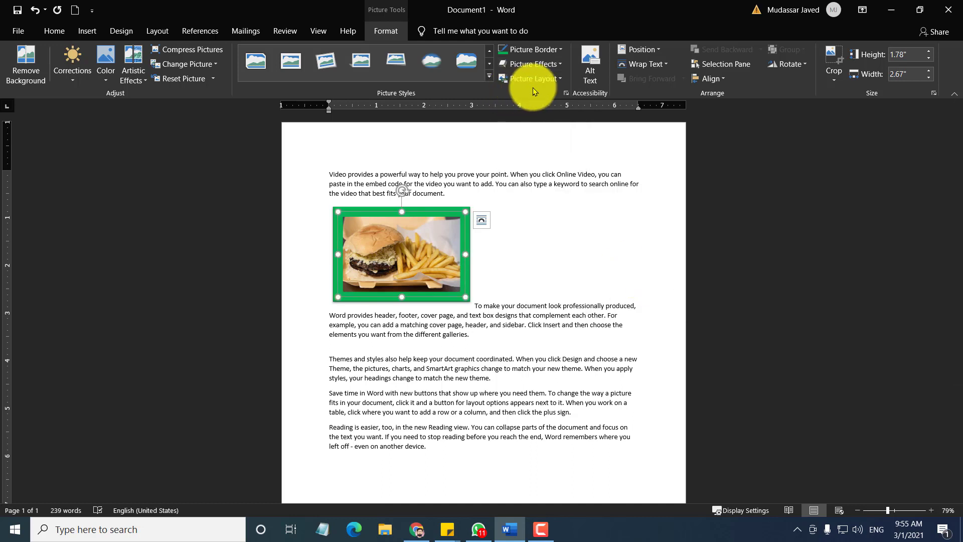
{"action": "left_click", "coordinate": [546, 80]}
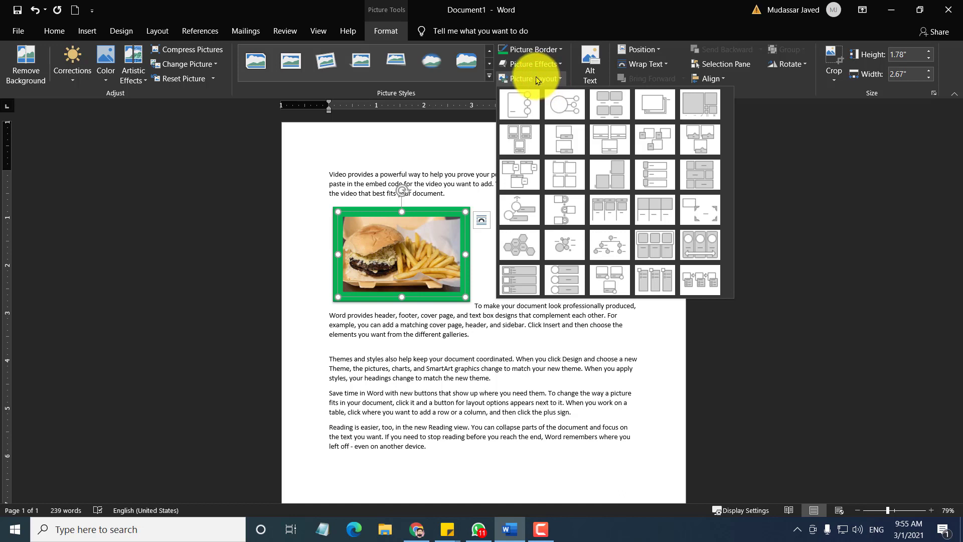
{"action": "left_click", "coordinate": [678, 50]}
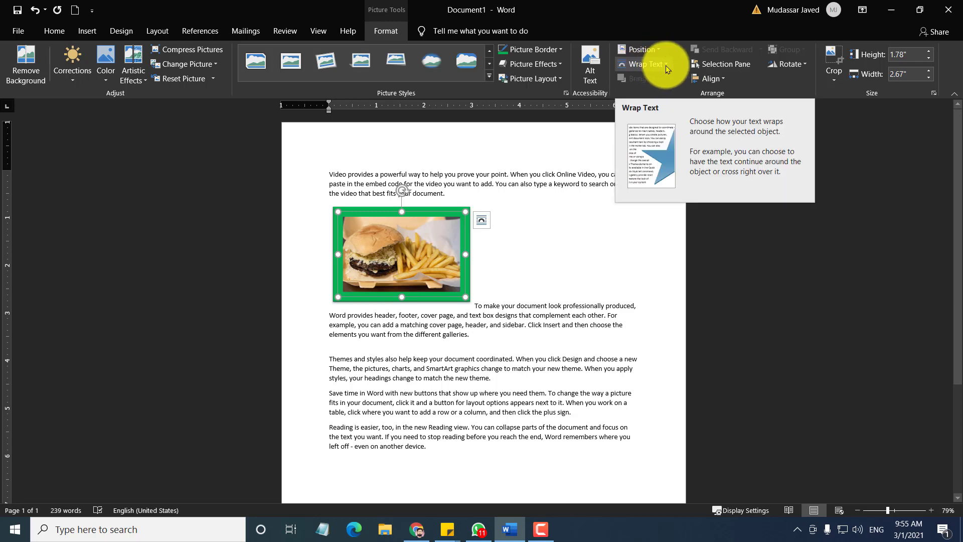
{"action": "left_click", "coordinate": [504, 346]}
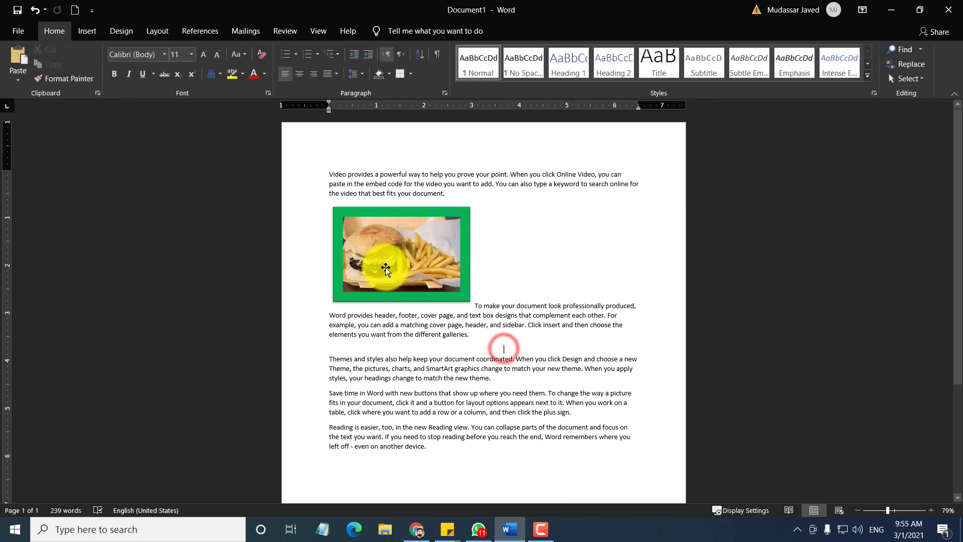
- Set the burger picture's text wrapping to Through and move it into the middle of the second paragraph
{"action": "mouse_move", "coordinate": [385, 266]}
{"action": "left_mouse_down"}
{"action": "mouse_move", "coordinate": [444, 279]}
{"action": "mouse_move", "coordinate": [389, 258]}
{"action": "left_mouse_up"}
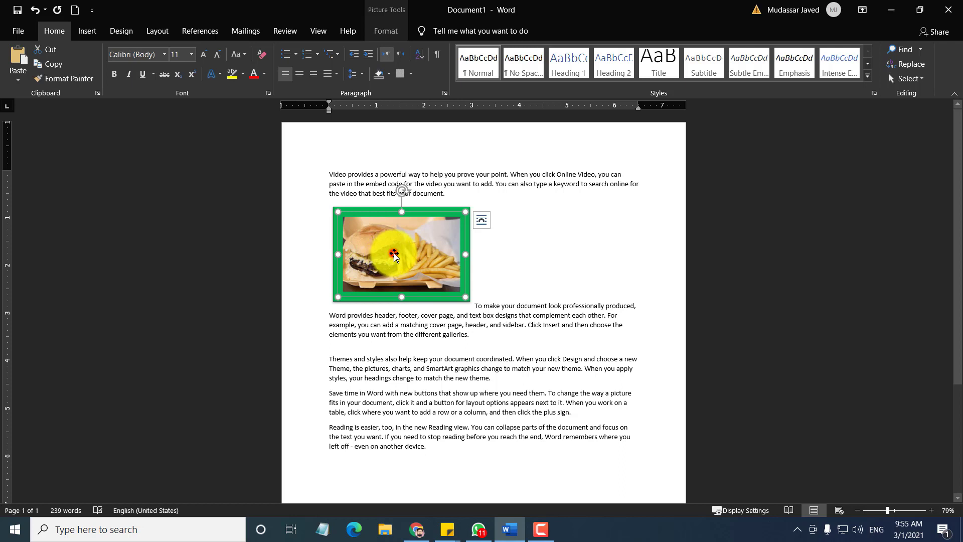
{"action": "left_click_drag", "start_coordinate": [394, 253], "coordinate": [440, 260]}
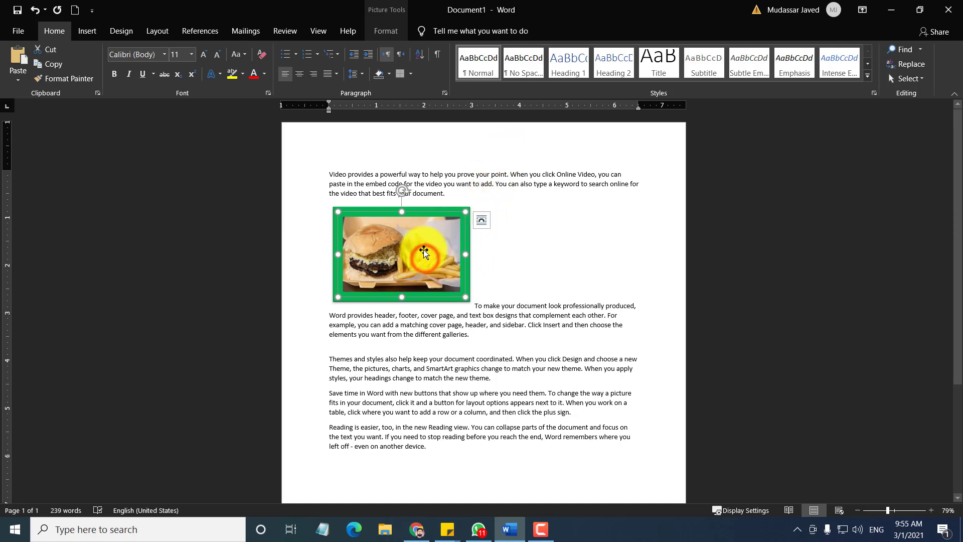
{"action": "left_click", "coordinate": [386, 30]}
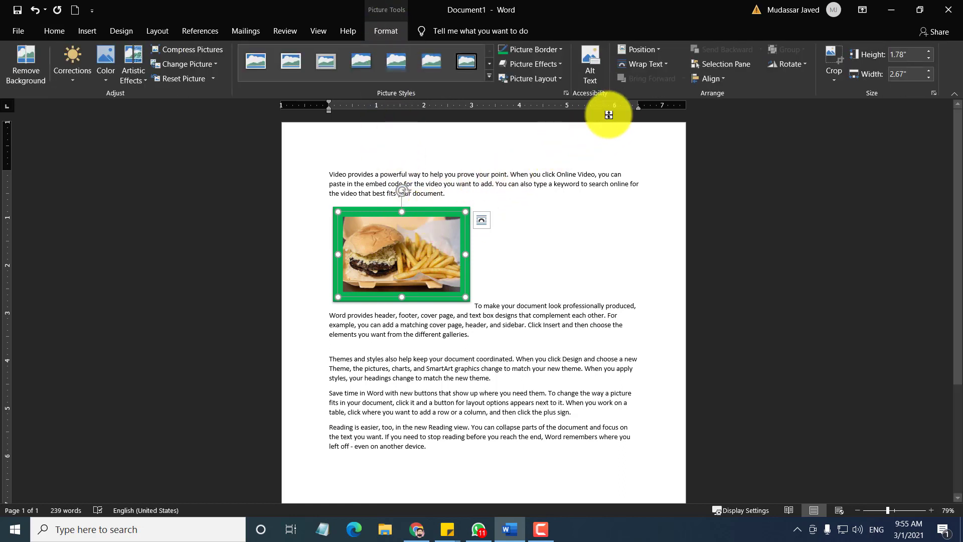
{"action": "left_click", "coordinate": [664, 65]}
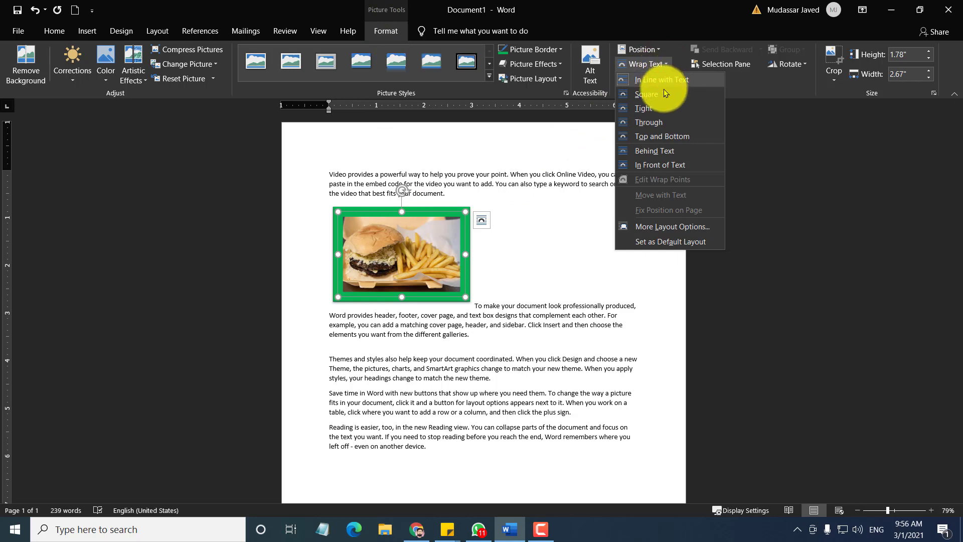
{"action": "left_click", "coordinate": [666, 122]}
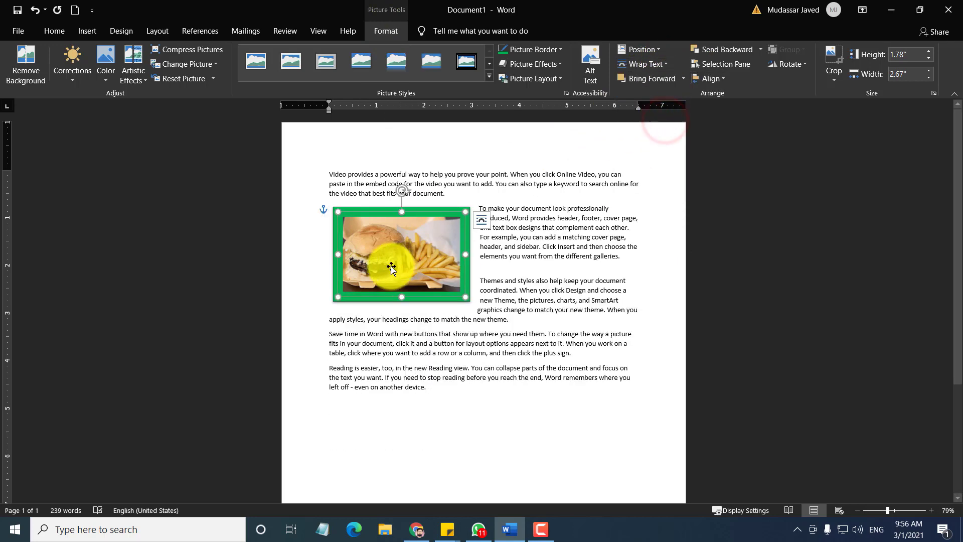
{"action": "left_click_drag", "start_coordinate": [391, 266], "coordinate": [411, 328]}
{"action": "left_click_drag", "start_coordinate": [393, 291], "coordinate": [494, 306]}
{"action": "left_click_drag", "start_coordinate": [429, 276], "coordinate": [449, 262]}
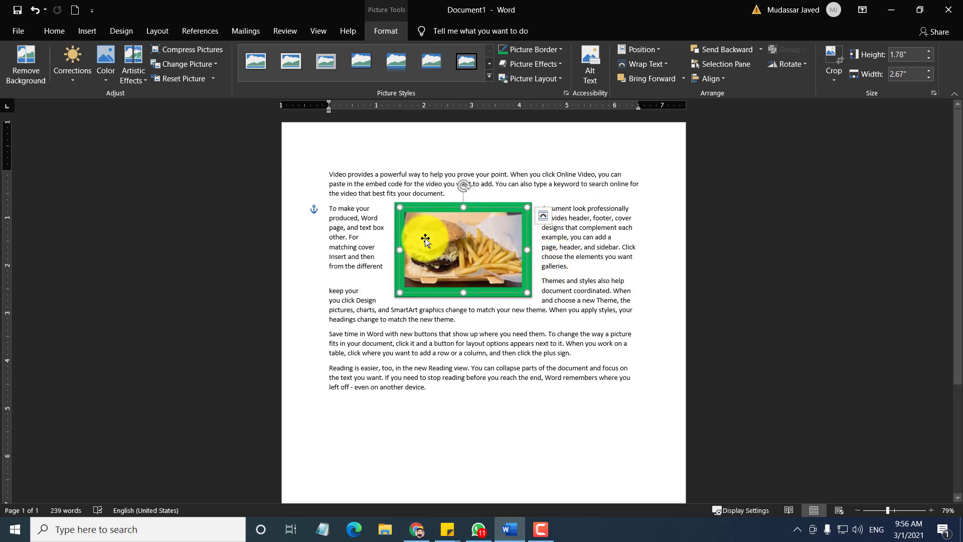
- Set the burger picture's text wrapping to Top and Bottom and shift it slightly up into the first paragraph
{"action": "left_click", "coordinate": [655, 65]}
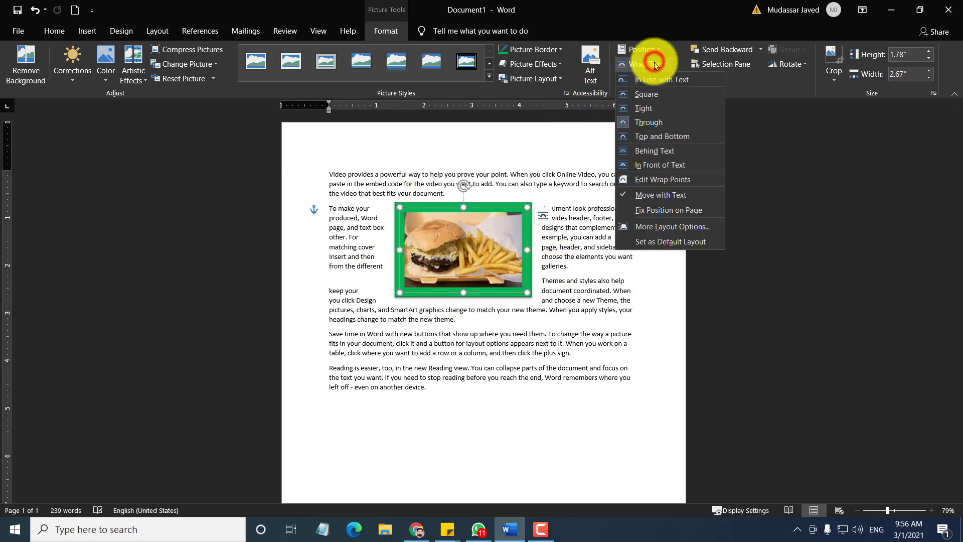
{"action": "left_click", "coordinate": [663, 135]}
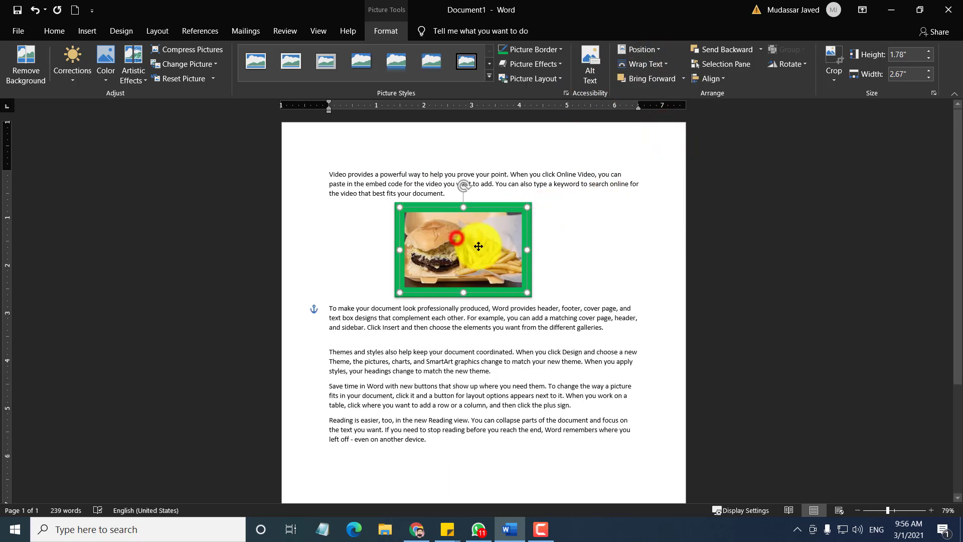
{"action": "left_click_drag", "start_coordinate": [478, 246], "coordinate": [454, 238]}
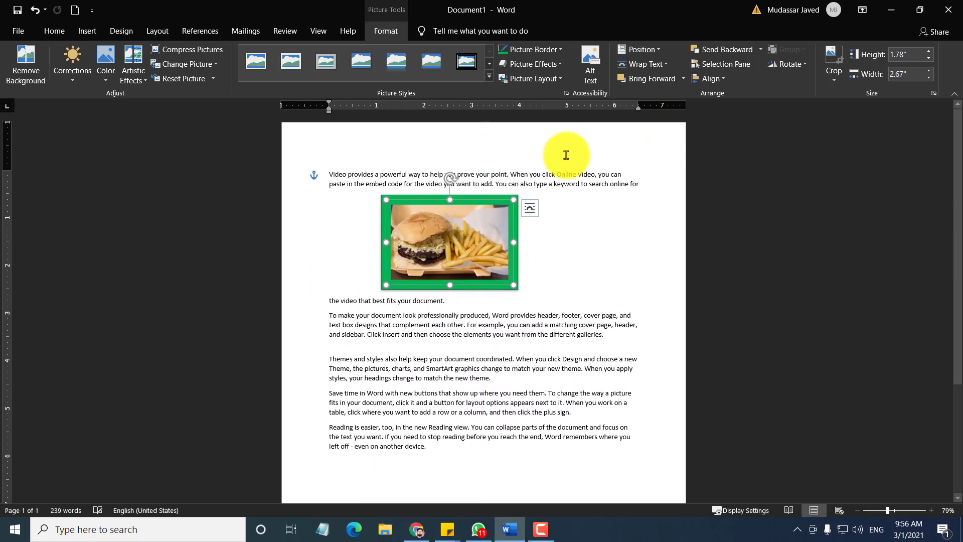
- Bring the burger picture to the front
{"action": "left_click", "coordinate": [684, 78]}
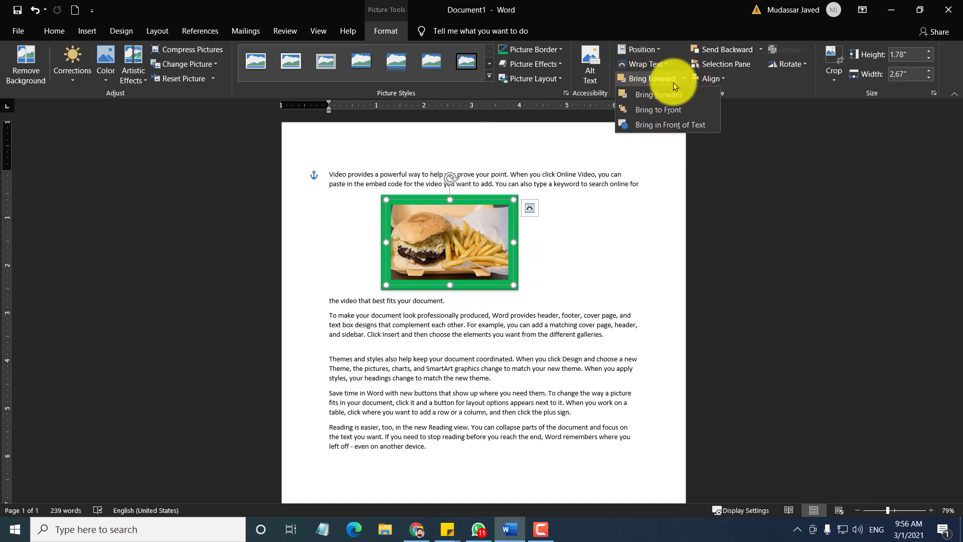
{"action": "left_click", "coordinate": [645, 113]}
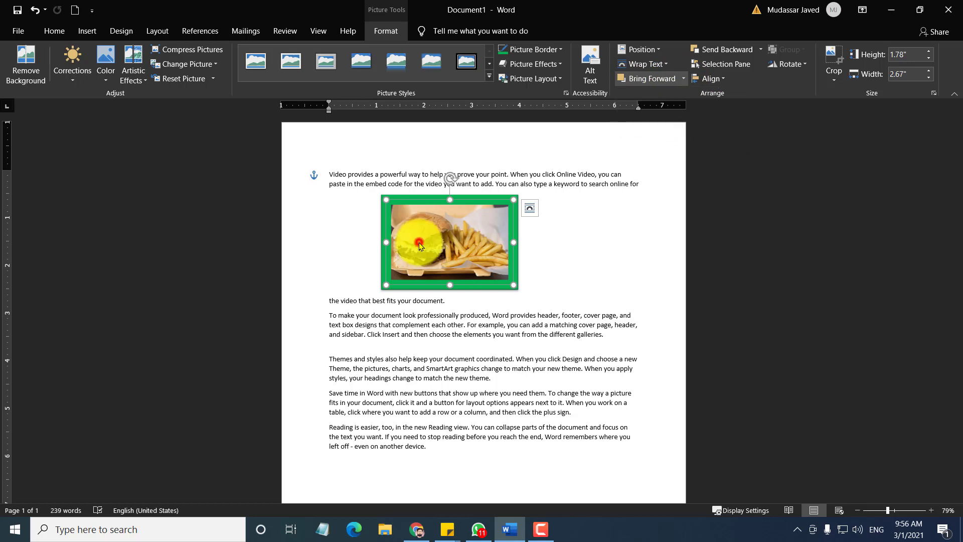
- Insert the sandwich picture from this device and shrink it to about 2.52" wide by 1.68" high
{"action": "left_click", "coordinate": [85, 31]}
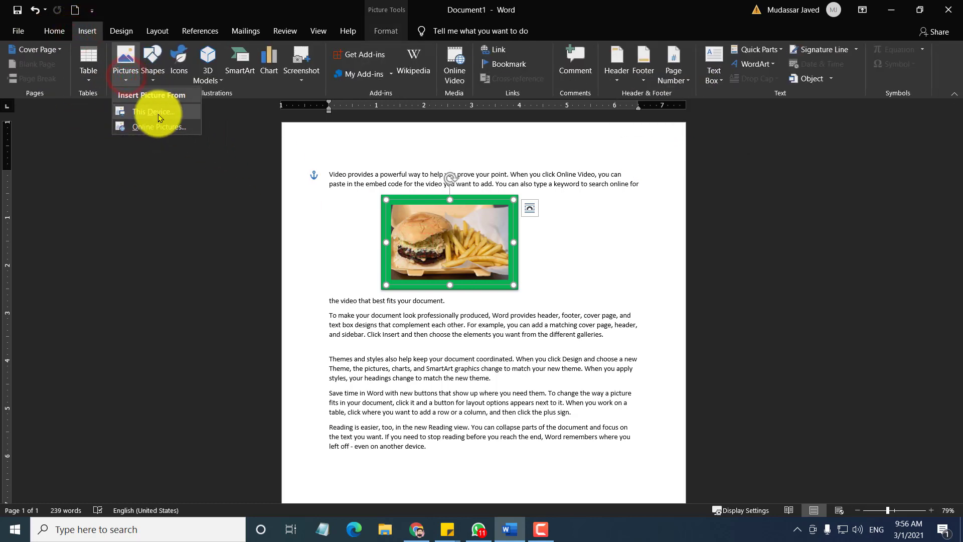
{"action": "left_click", "coordinate": [158, 113]}
{"action": "double_click", "coordinate": [424, 176]}
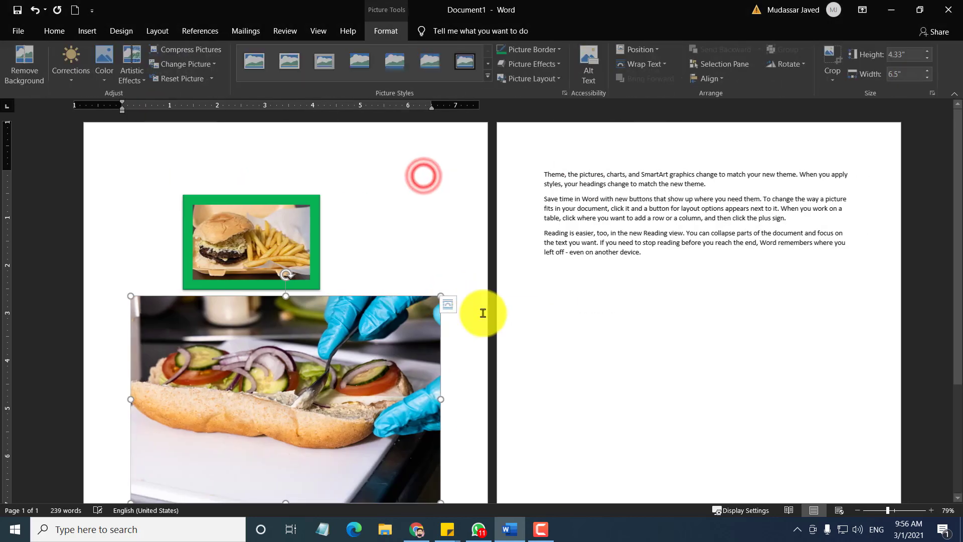
{"action": "left_click_drag", "start_coordinate": [440, 297], "coordinate": [225, 419]}
- Set the sandwich picture's wrapping to Through and place it overlapping the burger picture, enlarged to about 3.33" by 2.22"
{"action": "left_click", "coordinate": [645, 63]}
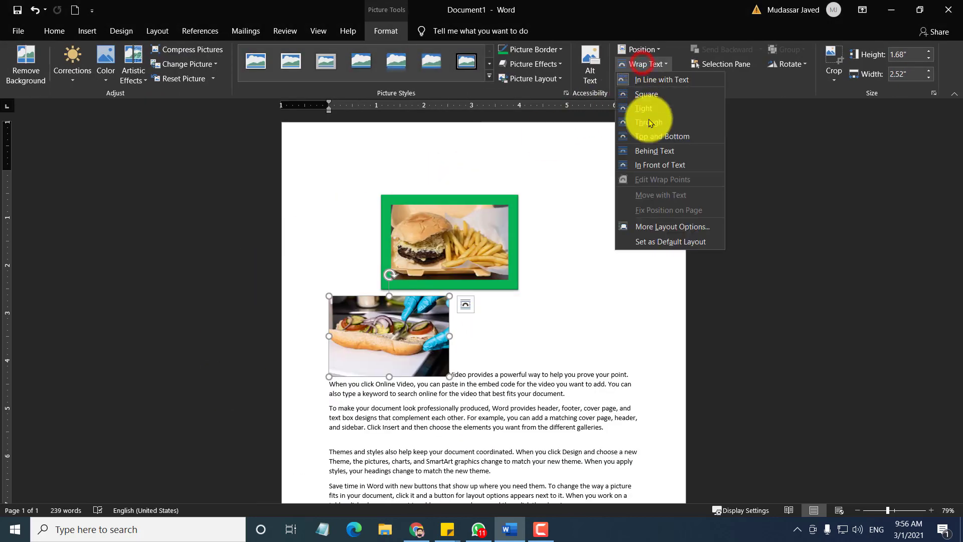
{"action": "left_click", "coordinate": [647, 122]}
{"action": "left_click_drag", "start_coordinate": [397, 345], "coordinate": [450, 282]}
{"action": "left_click_drag", "start_coordinate": [495, 320], "coordinate": [534, 344]}
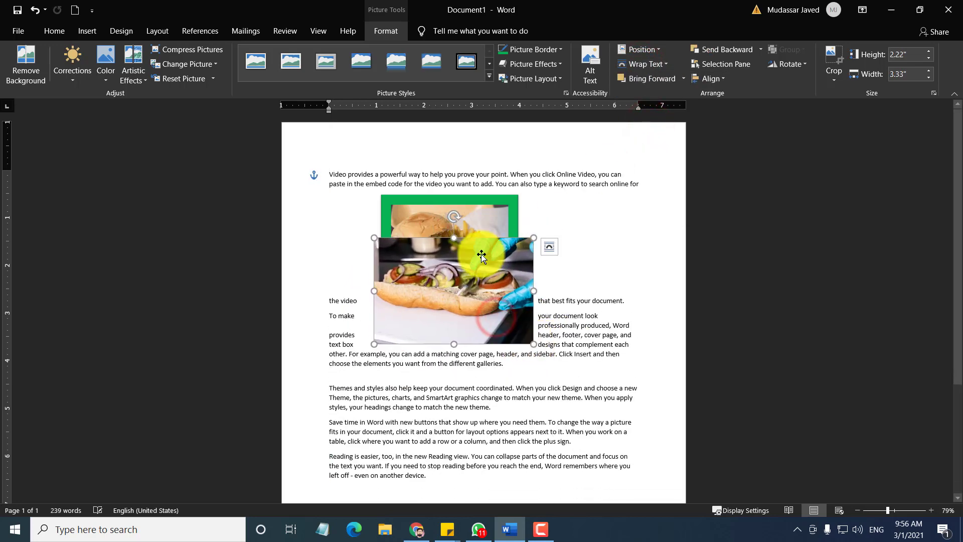
- Bring the burger picture forward over the sandwich picture, and return the sandwich picture in front of it
{"action": "left_click_drag", "start_coordinate": [888, 509], "coordinate": [895, 510]}
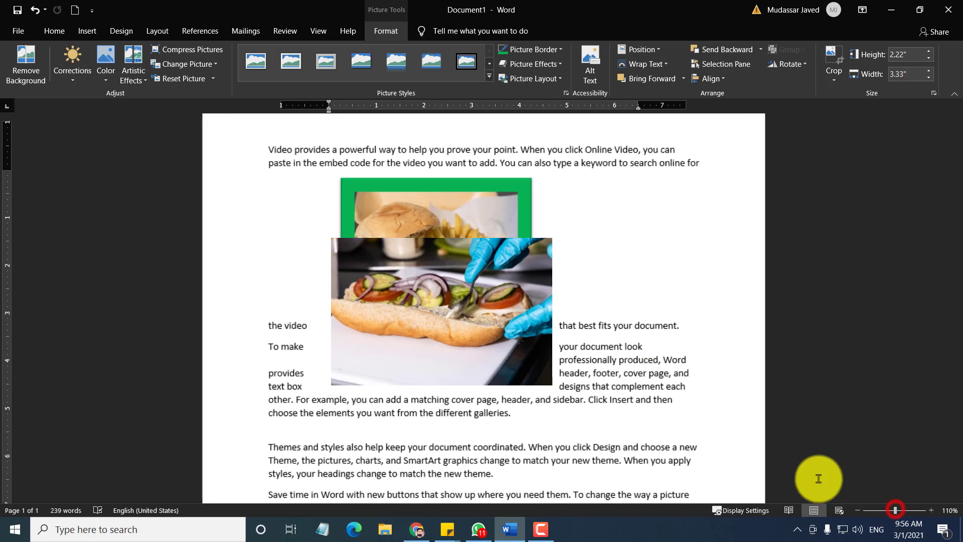
{"action": "left_click", "coordinate": [430, 291]}
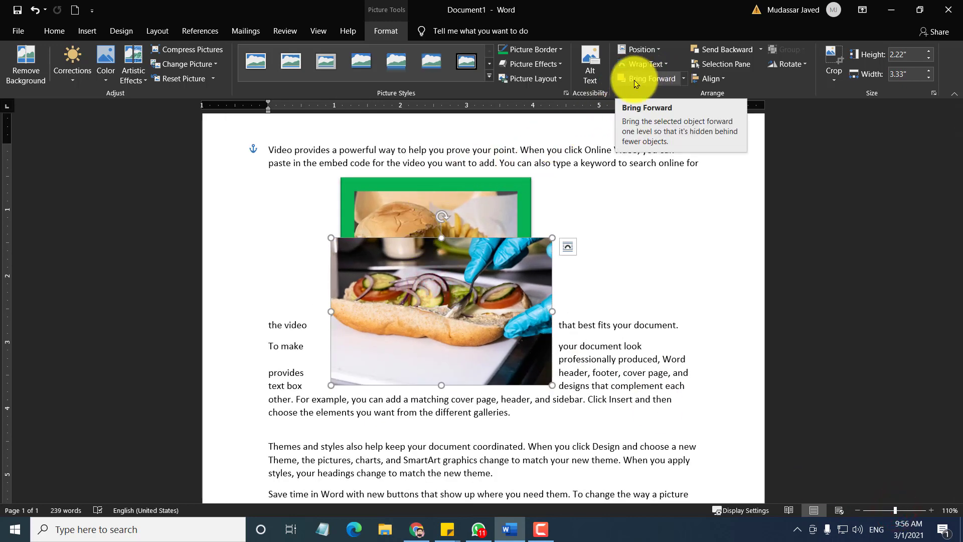
{"action": "left_click", "coordinate": [684, 80]}
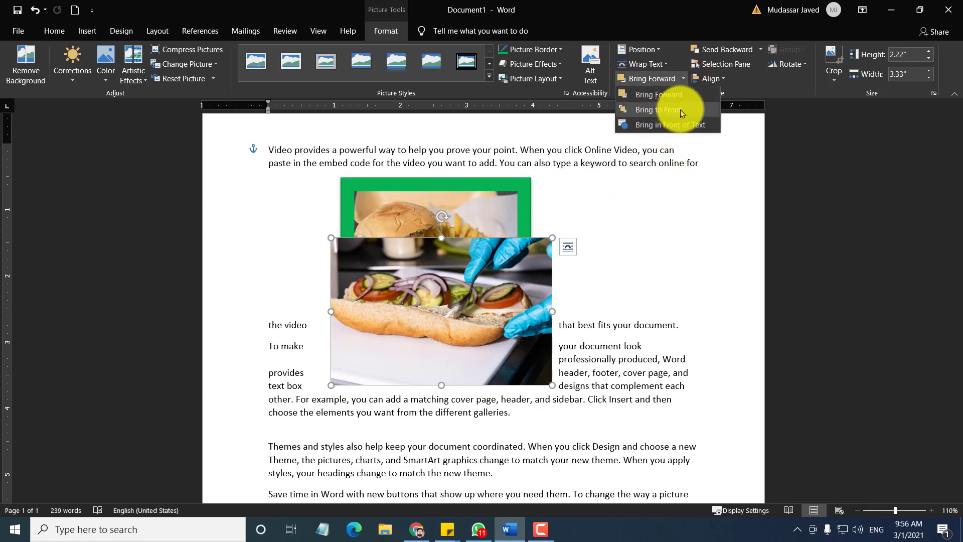
{"action": "left_click", "coordinate": [604, 185]}
{"action": "left_click", "coordinate": [503, 199]}
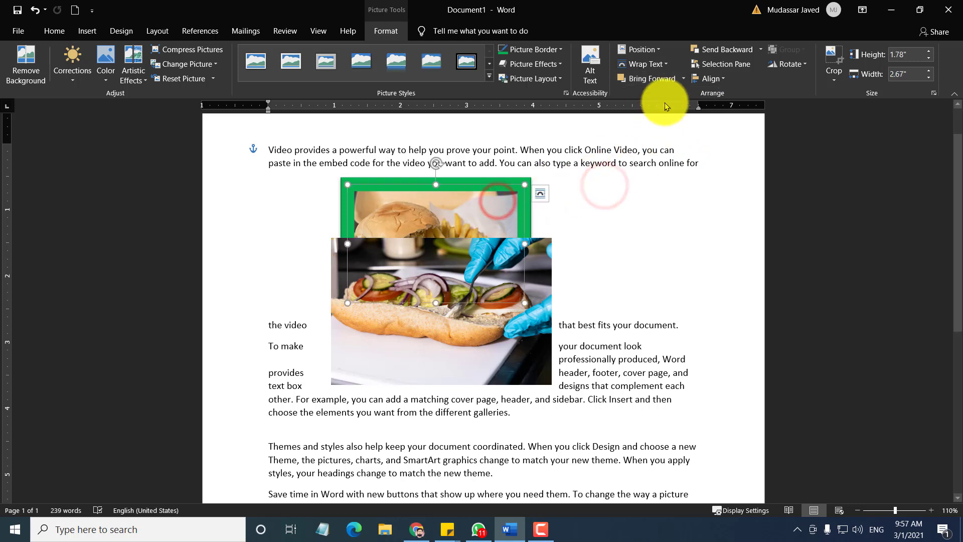
{"action": "left_click", "coordinate": [671, 79]}
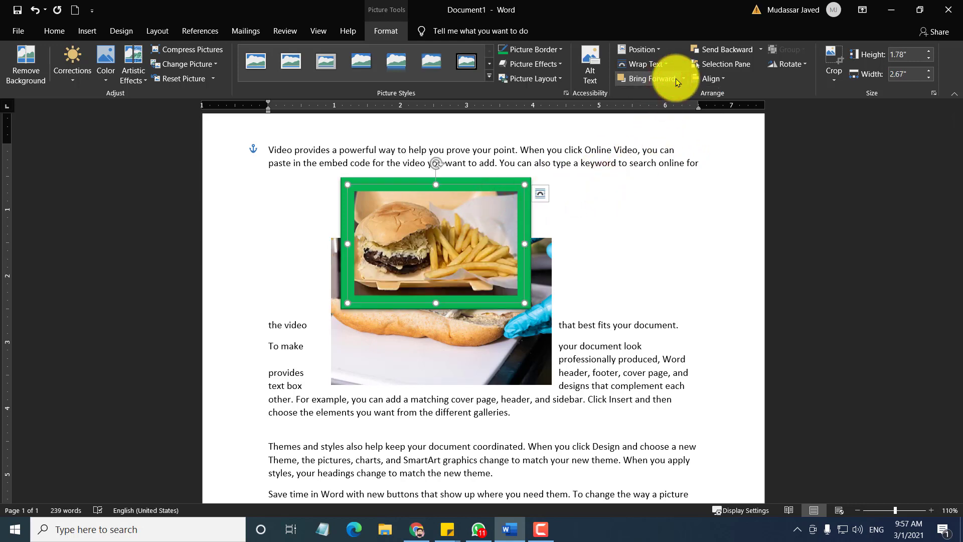
{"action": "left_click", "coordinate": [522, 333]}
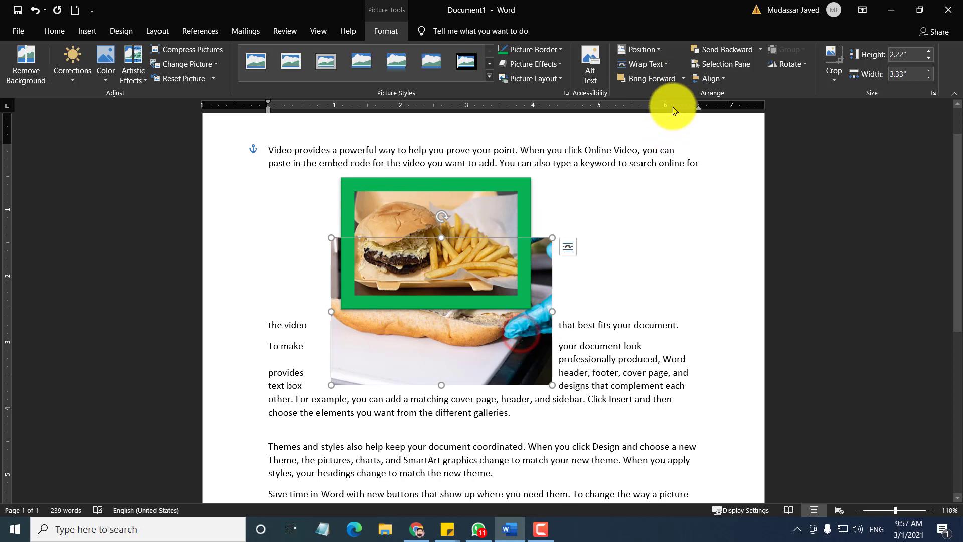
{"action": "left_click", "coordinate": [665, 77]}
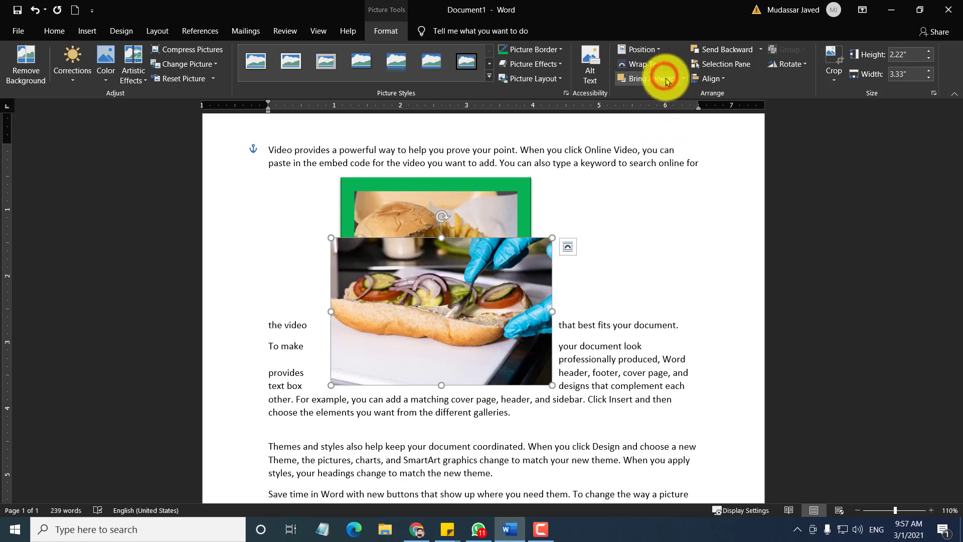
{"action": "left_click", "coordinate": [760, 51]}
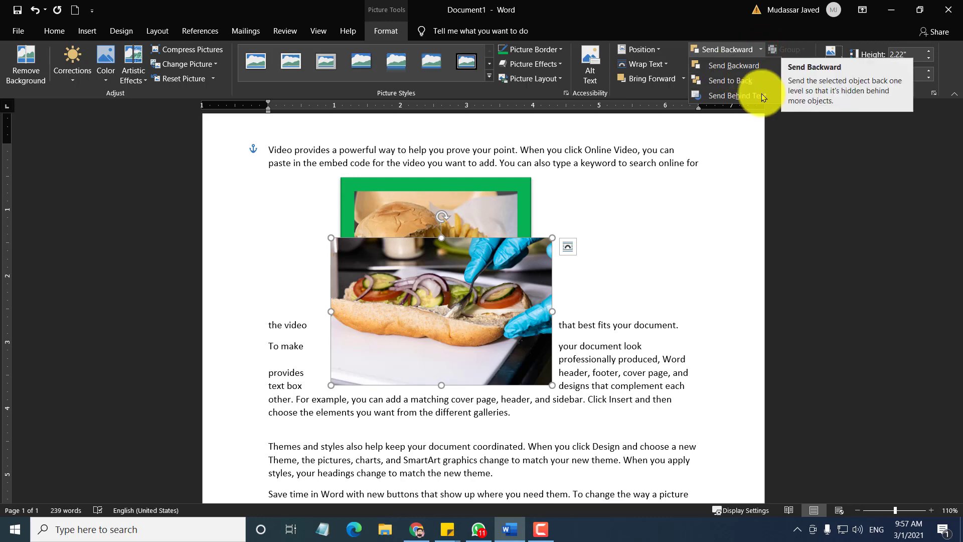
{"action": "left_click", "coordinate": [823, 182]}
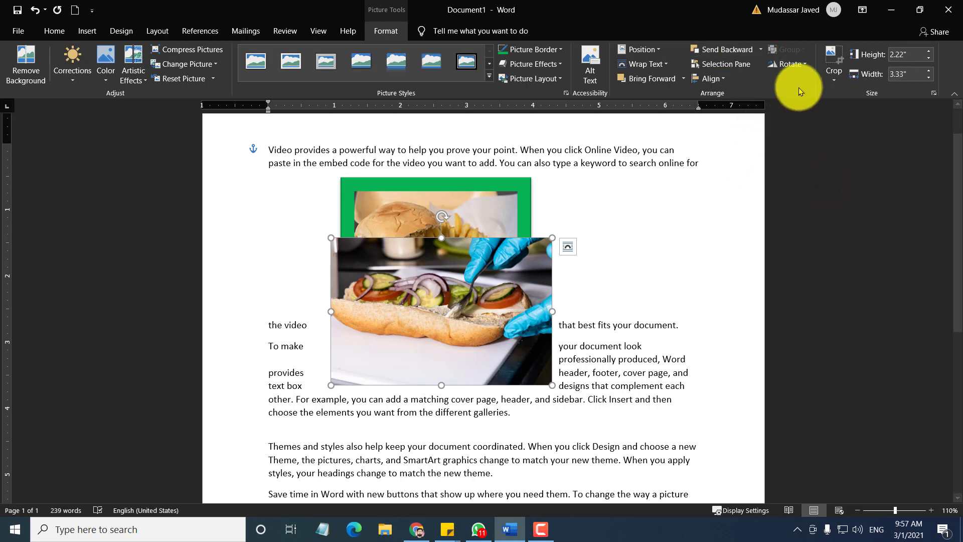
{"action": "left_click", "coordinate": [797, 64]}
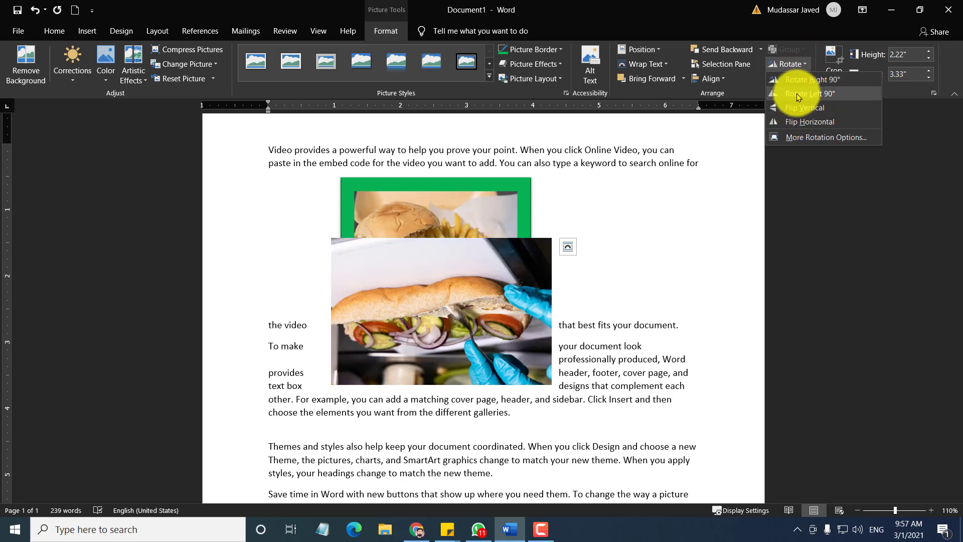
{"action": "left_click", "coordinate": [668, 244]}
- Crop the sandwich picture on all four sides to about 2.01" wide by 0.93" high
{"action": "left_click", "coordinate": [836, 73]}
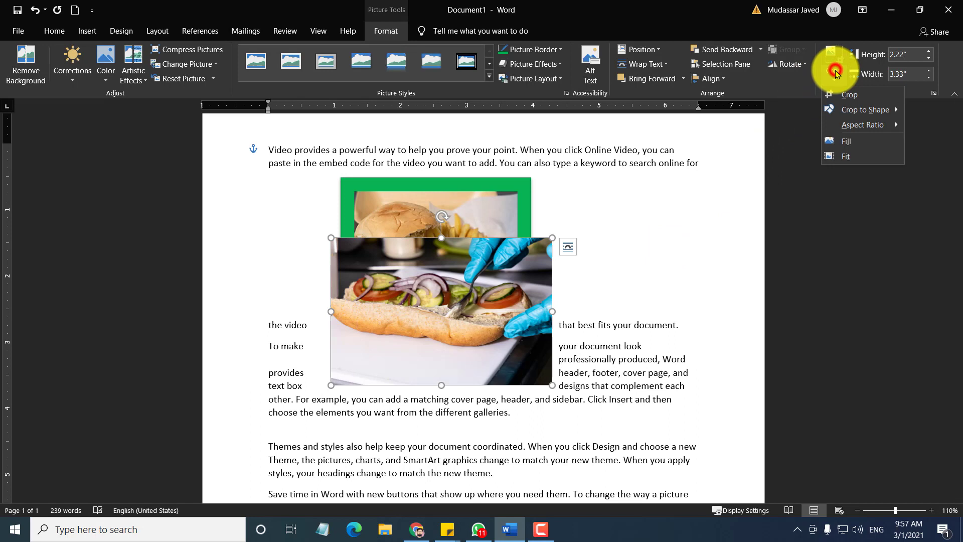
{"action": "left_click", "coordinate": [856, 95]}
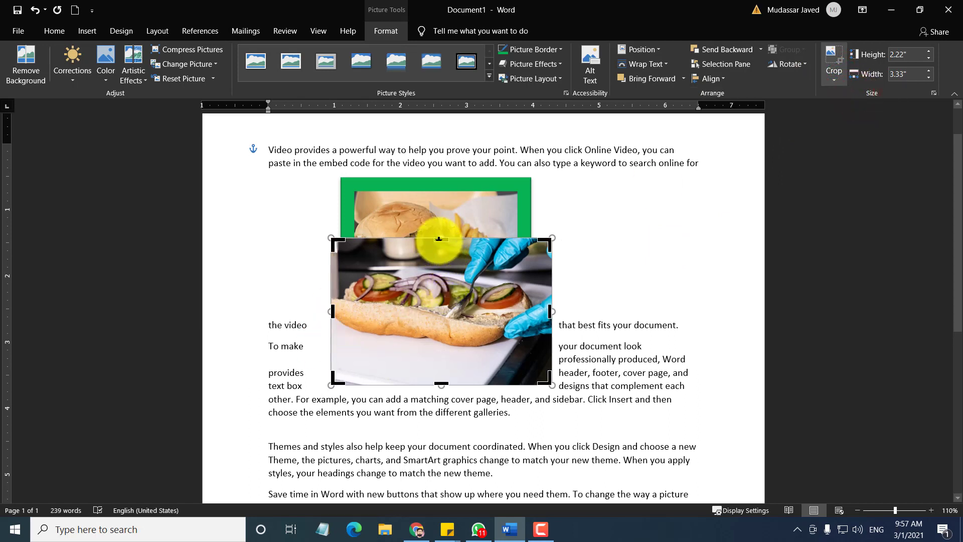
{"action": "left_click_drag", "start_coordinate": [440, 239], "coordinate": [441, 269]}
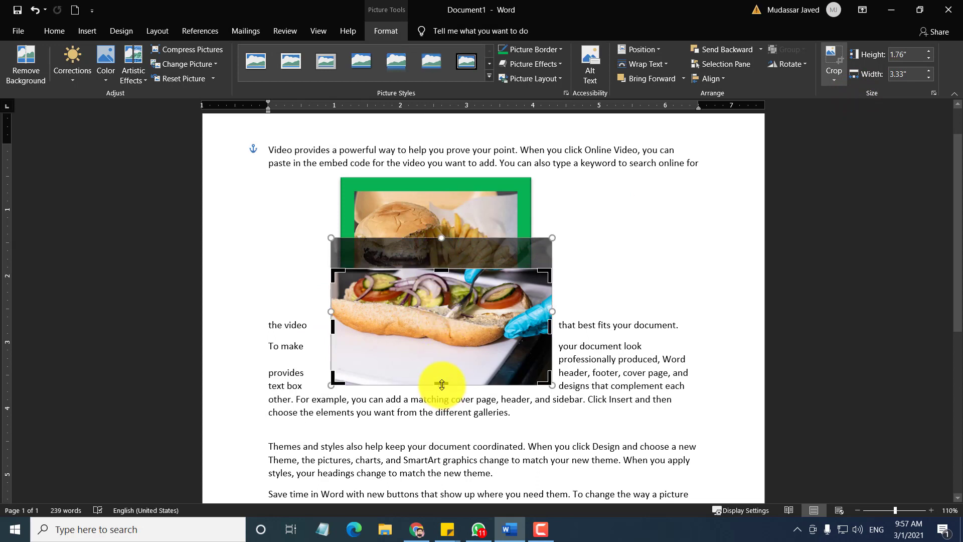
{"action": "left_click_drag", "start_coordinate": [441, 385], "coordinate": [441, 348]}
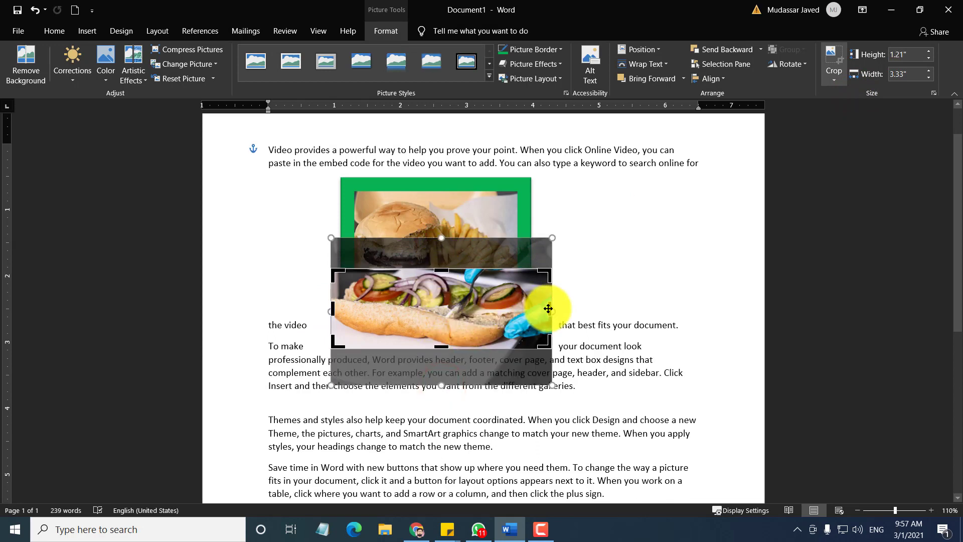
{"action": "left_click_drag", "start_coordinate": [549, 309], "coordinate": [498, 309]}
{"action": "left_click_drag", "start_coordinate": [333, 309], "coordinate": [365, 309]}
{"action": "left_click_drag", "start_coordinate": [433, 275], "coordinate": [434, 285]}
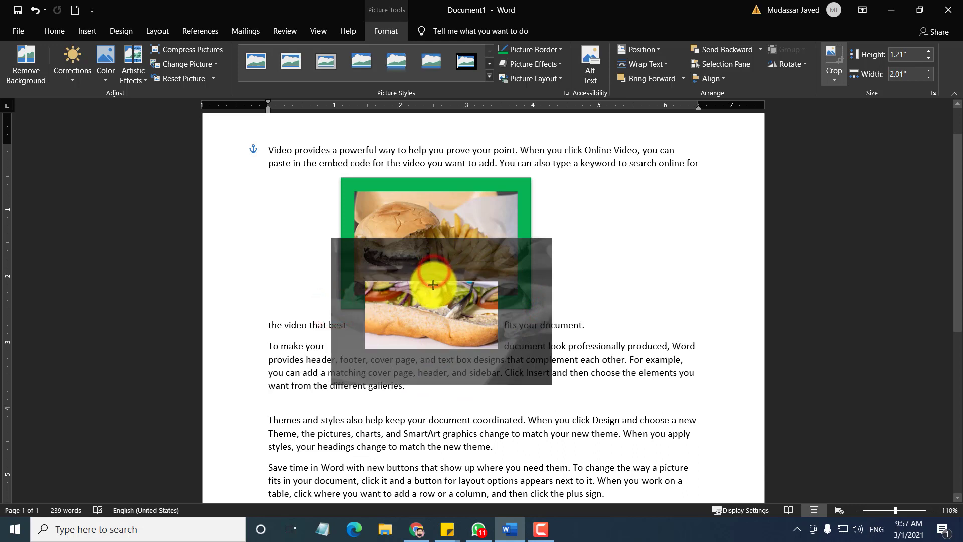
{"action": "left_click", "coordinate": [833, 53]}
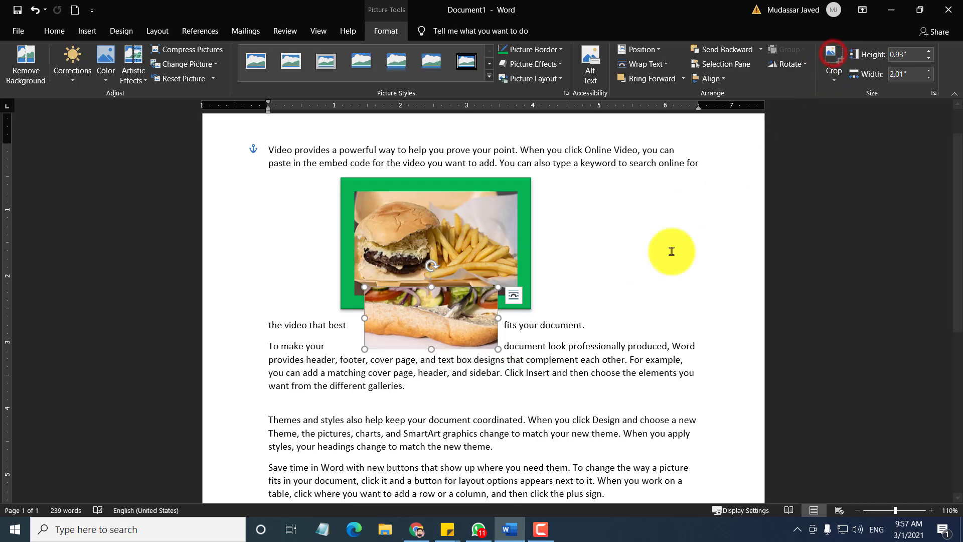
- Enlarge the cropped sandwich picture to about 4.2" by 1.95" and shift it up and left over the burger picture
{"action": "left_click_drag", "start_coordinate": [498, 349], "coordinate": [559, 408]}
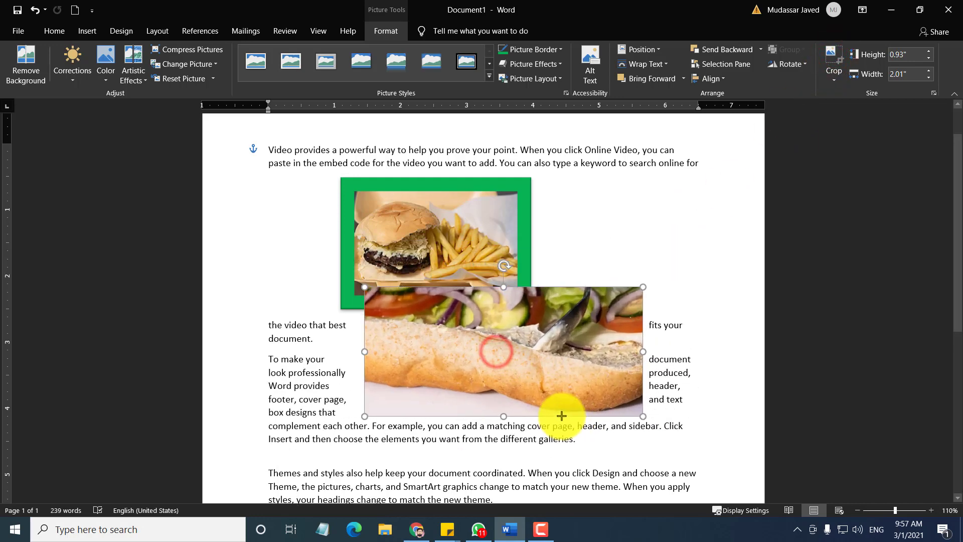
{"action": "left_click_drag", "start_coordinate": [510, 361], "coordinate": [479, 351]}
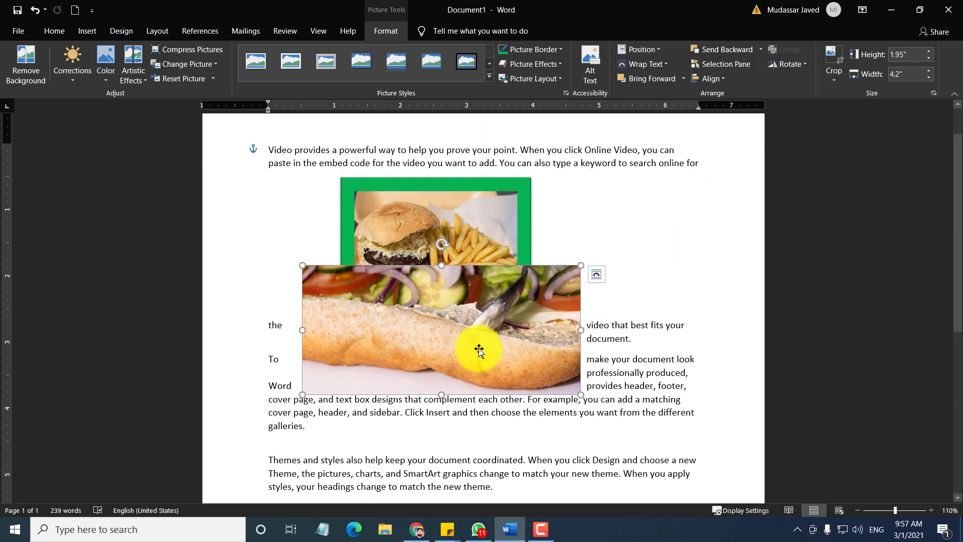